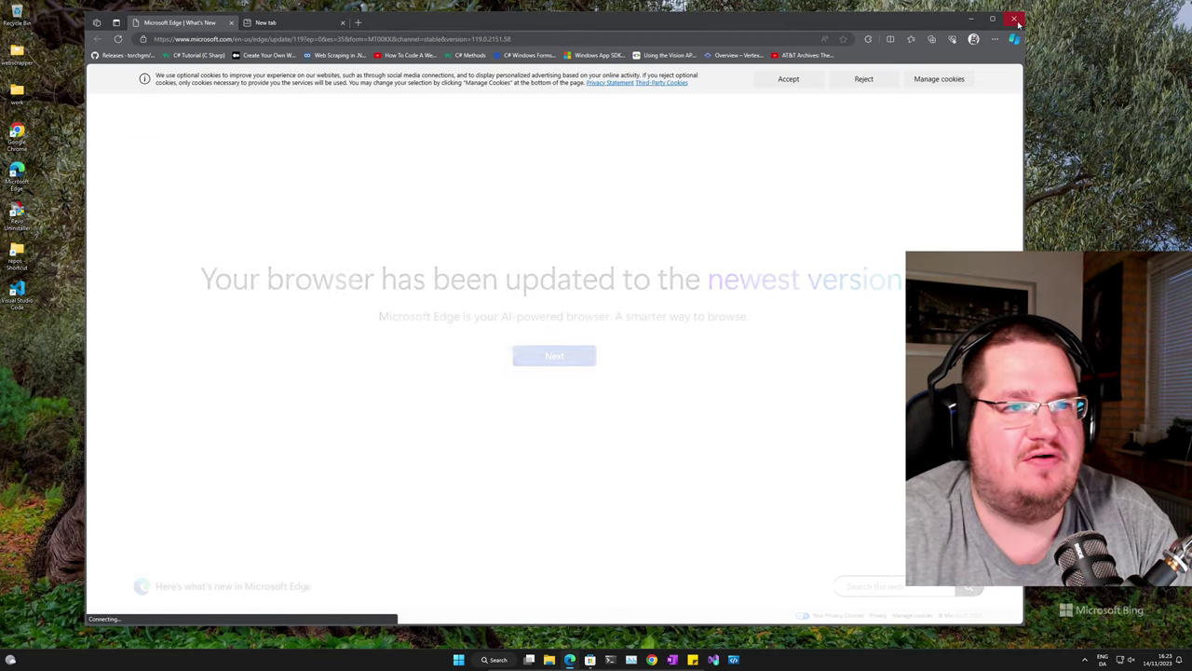
Step: Close the Microsoft Edge window and open Task Manager
left_click(1013, 18)
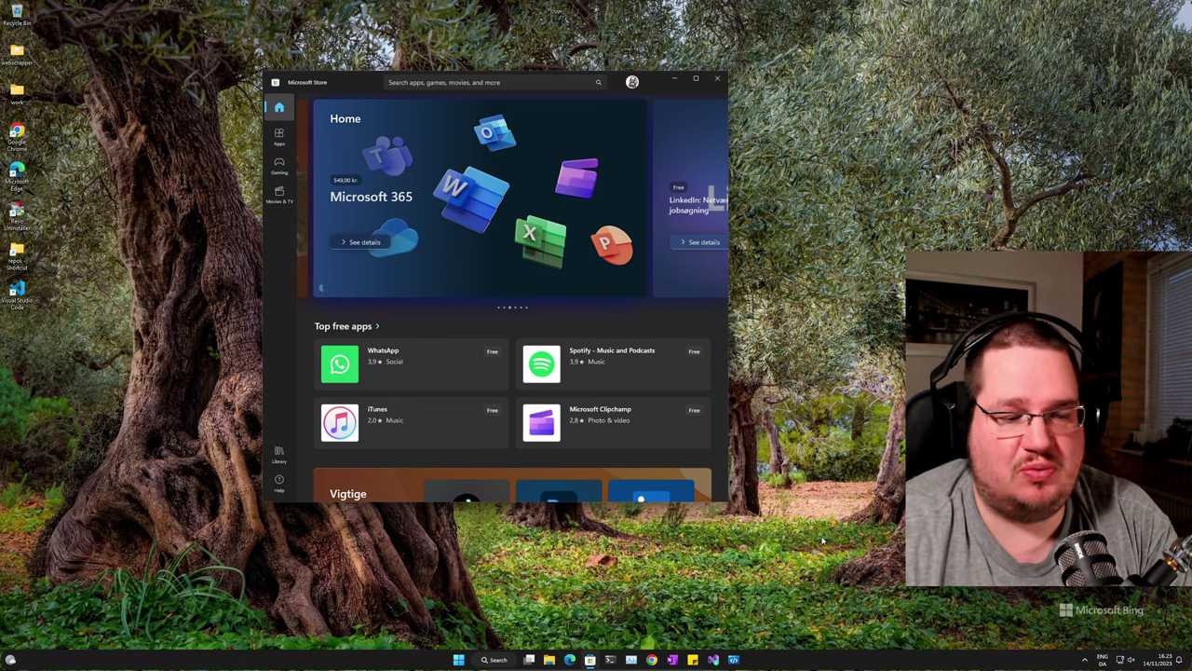
left_click(631, 660)
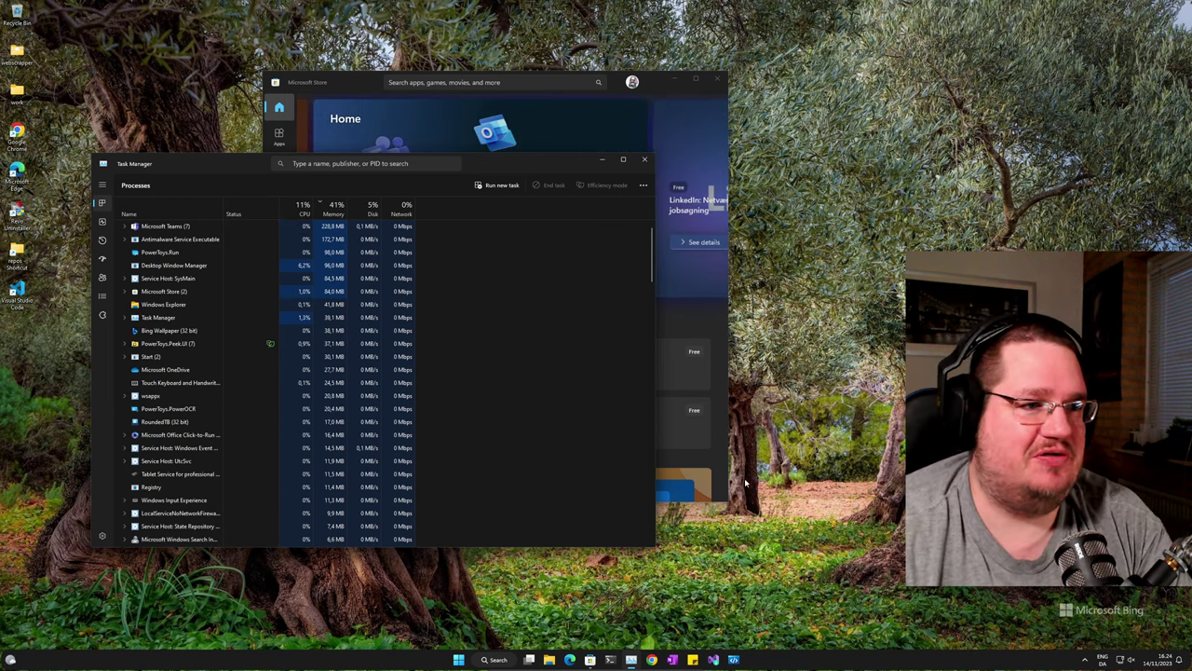
Step: Show Task Manager's CPU performance as a separate graph for each logical processor
left_click_drag(652, 88, 710, 87)
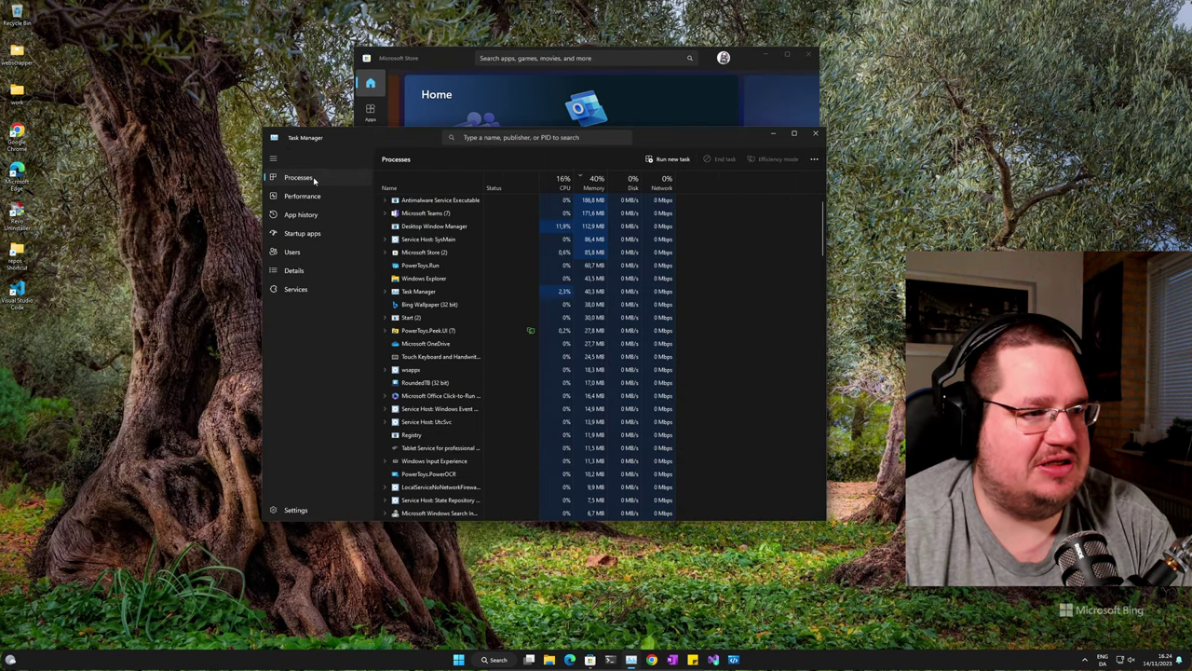
left_click(301, 195)
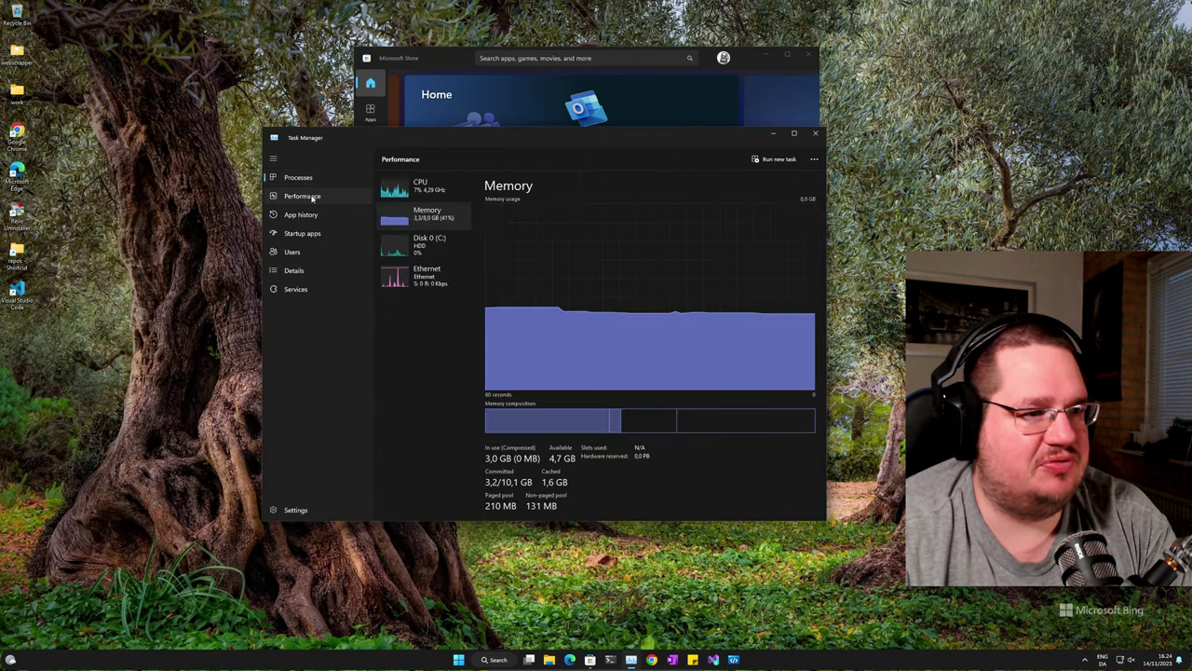
right_click(573, 229)
left_click(615, 244)
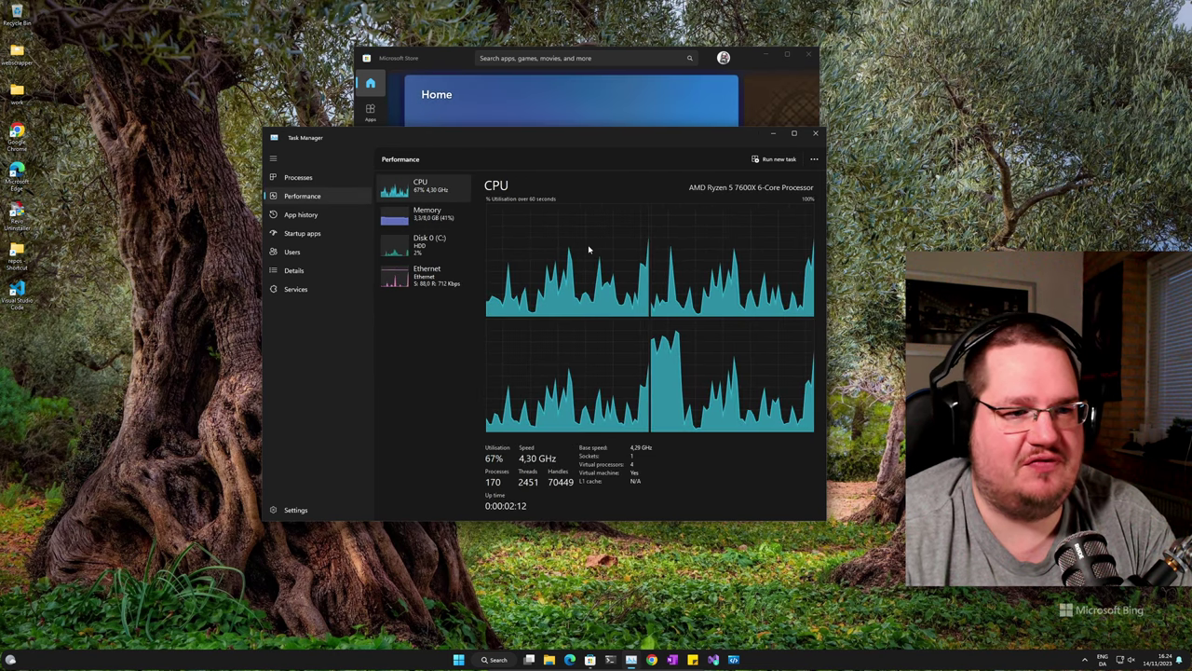
Step: Look through the detailed list of running processes, comparing it briefly with the CPU performance graphs
left_click(294, 270)
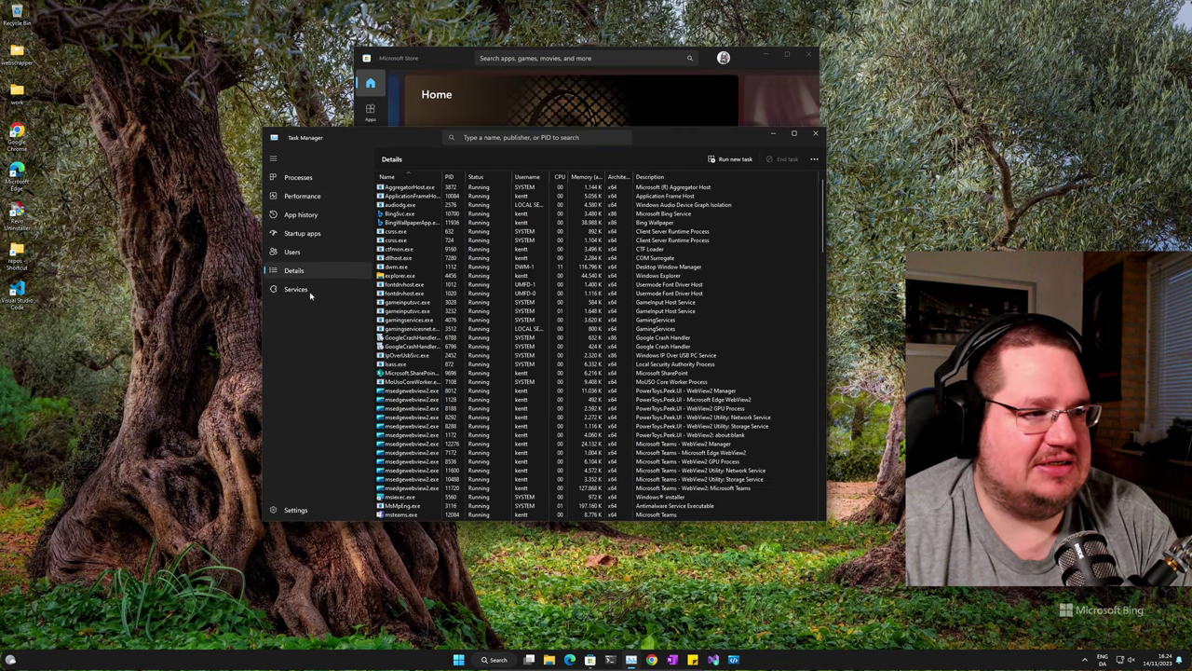
left_click(300, 196)
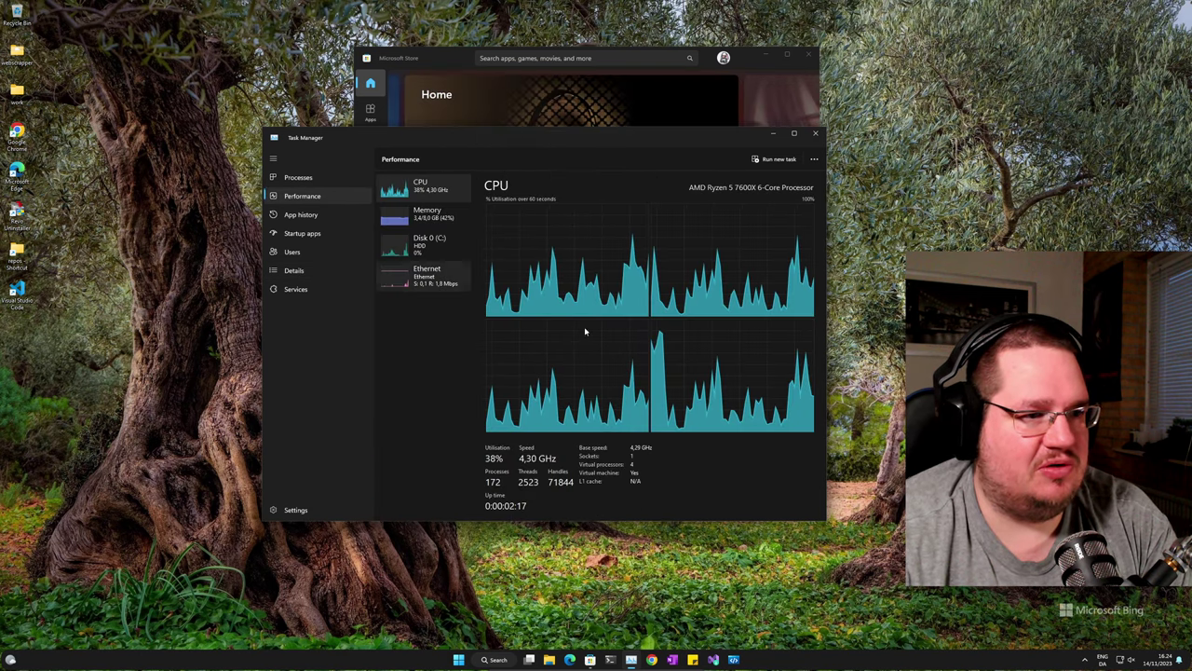
left_click(279, 271)
scroll(522, 417, "down", 5)
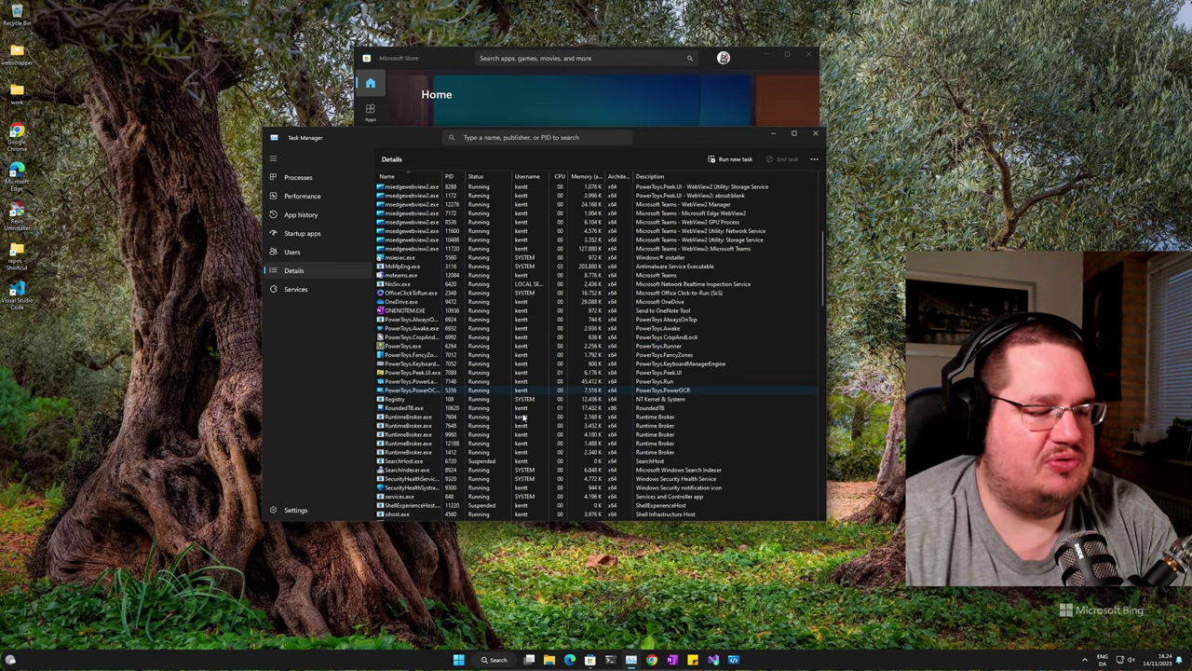
scroll(522, 416, "down", 3)
scroll(523, 417, "down", 2)
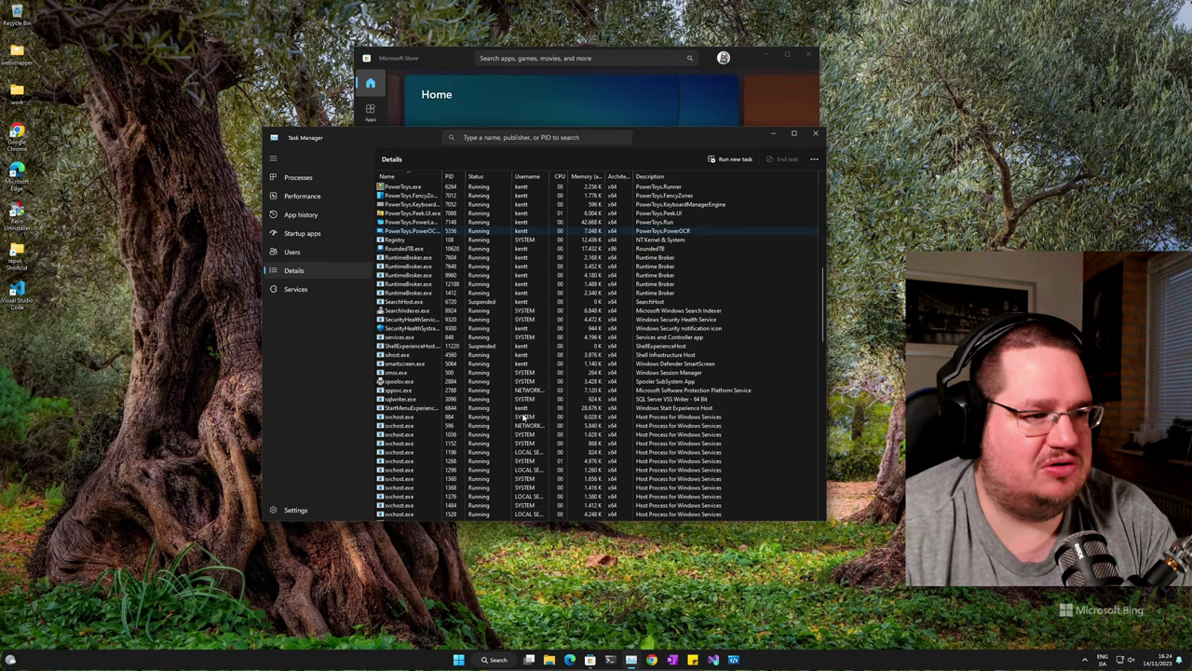
scroll(523, 416, "down", 4)
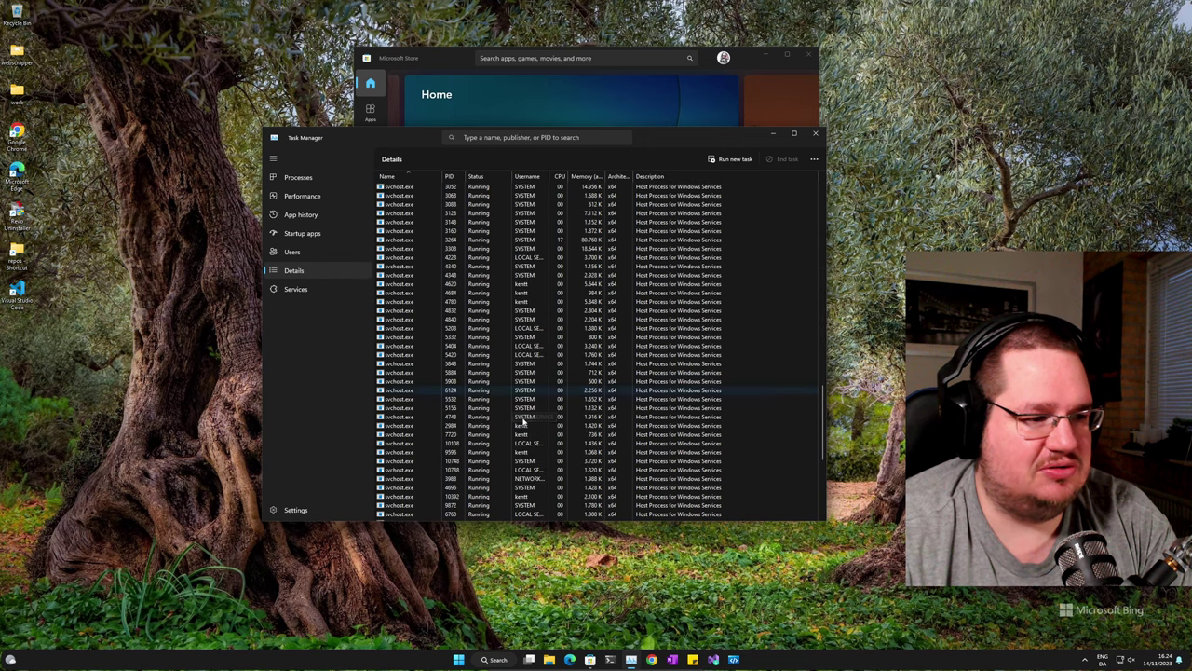
scroll(522, 420, "up", 6)
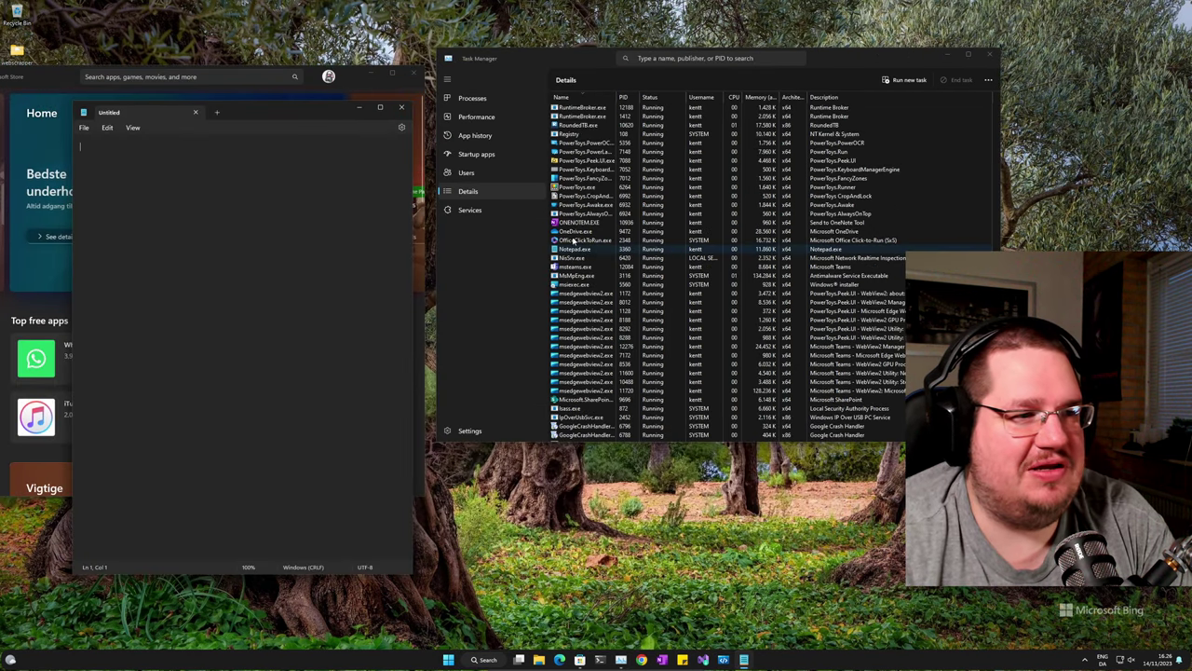
Step: Clear the Microsoft Store and empty Notepad windows off the desktop
left_click(375, 79)
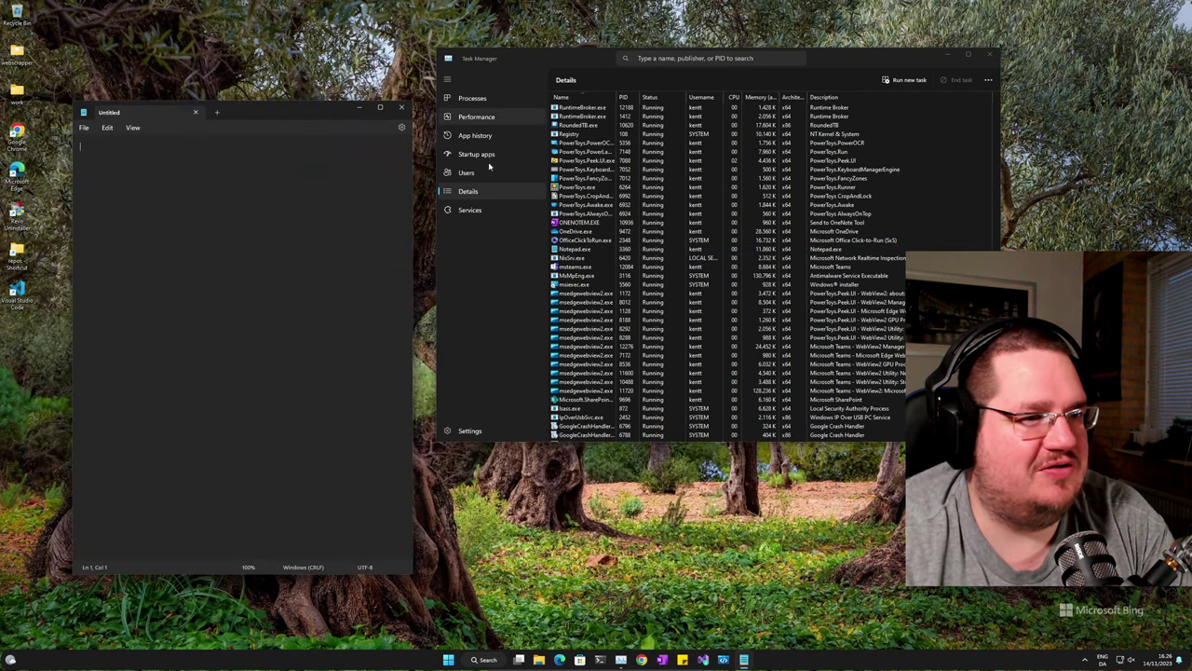
scroll(612, 347, "down", 1)
scroll(612, 346, "up", 2)
left_click(401, 112)
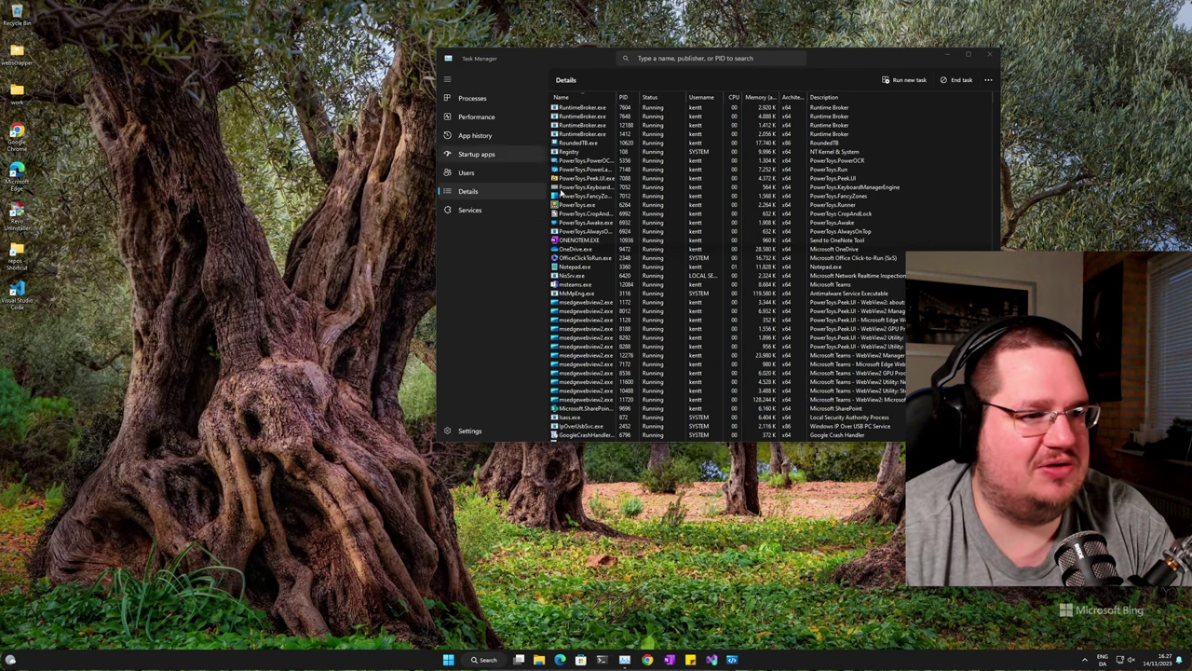
Step: Set the processor affinity of OneDrive.exe so that it is allowed to run only on CPU 0
right_click(585, 250)
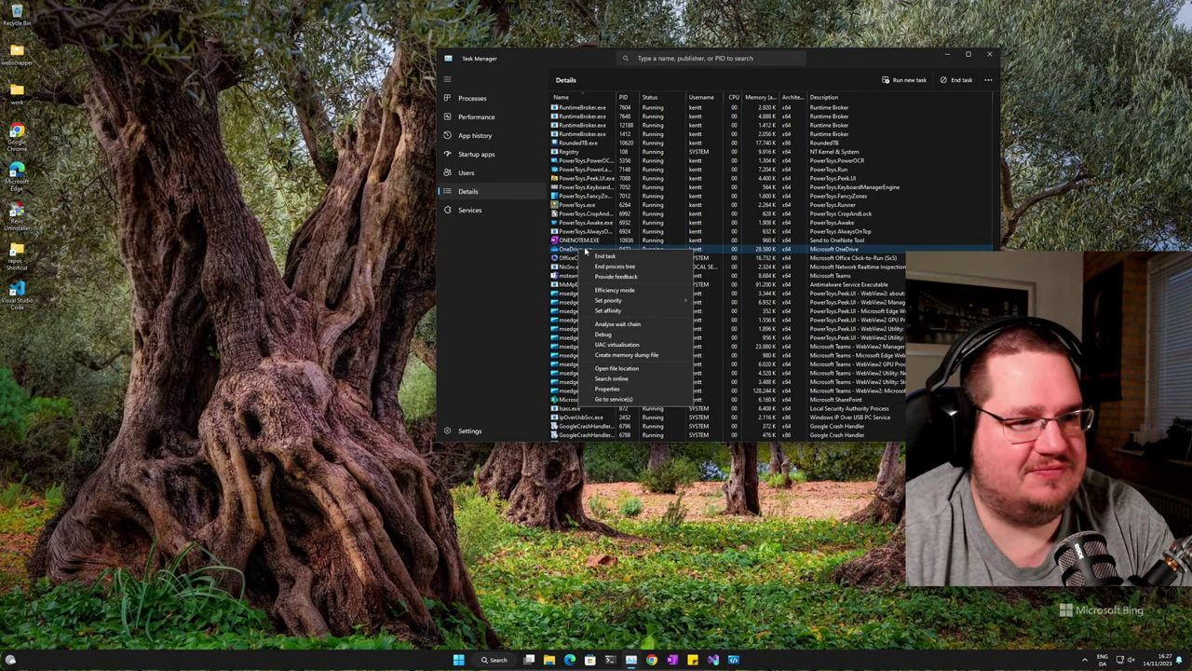
left_click(632, 312)
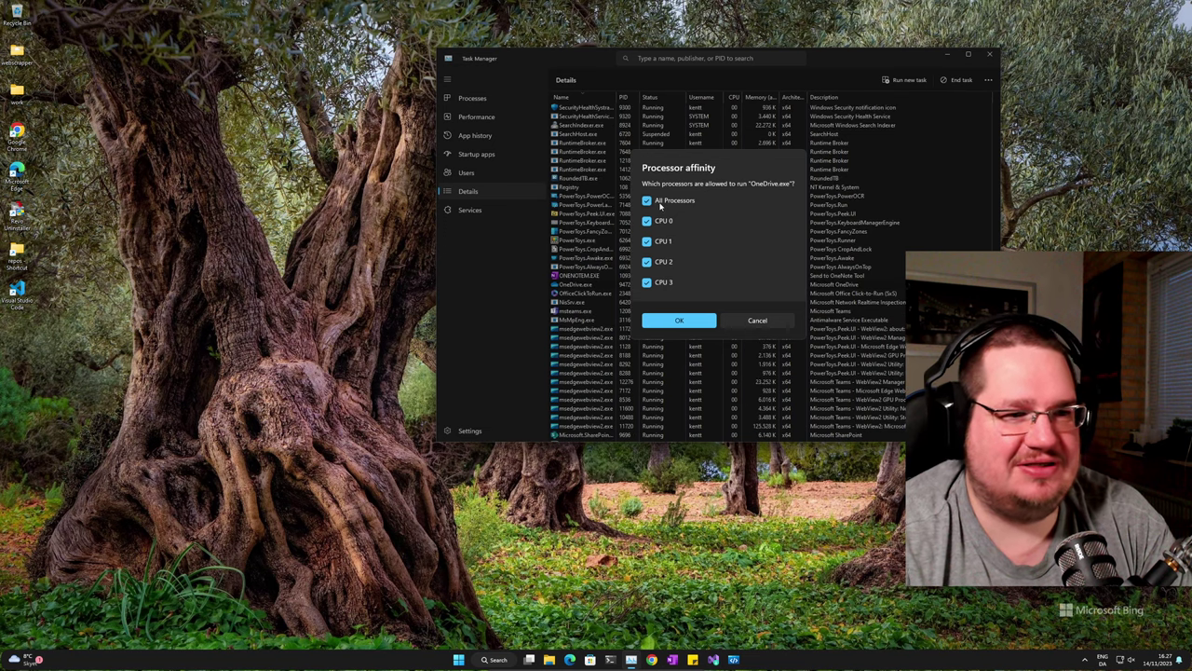
left_click(657, 203)
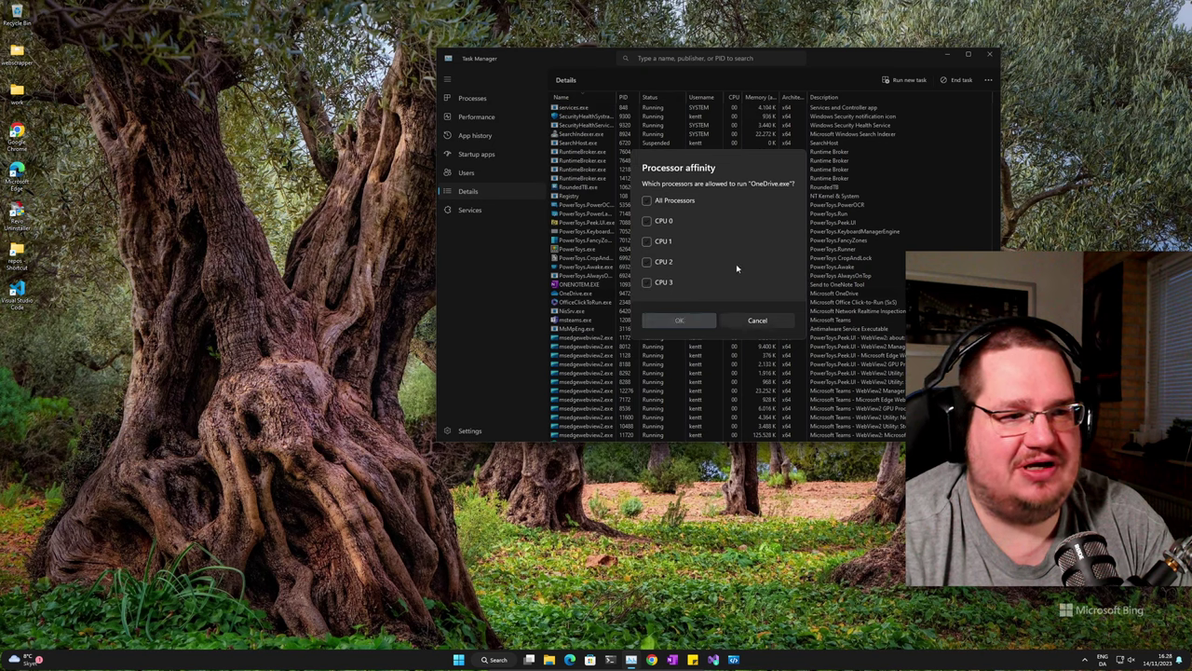
left_click(648, 283)
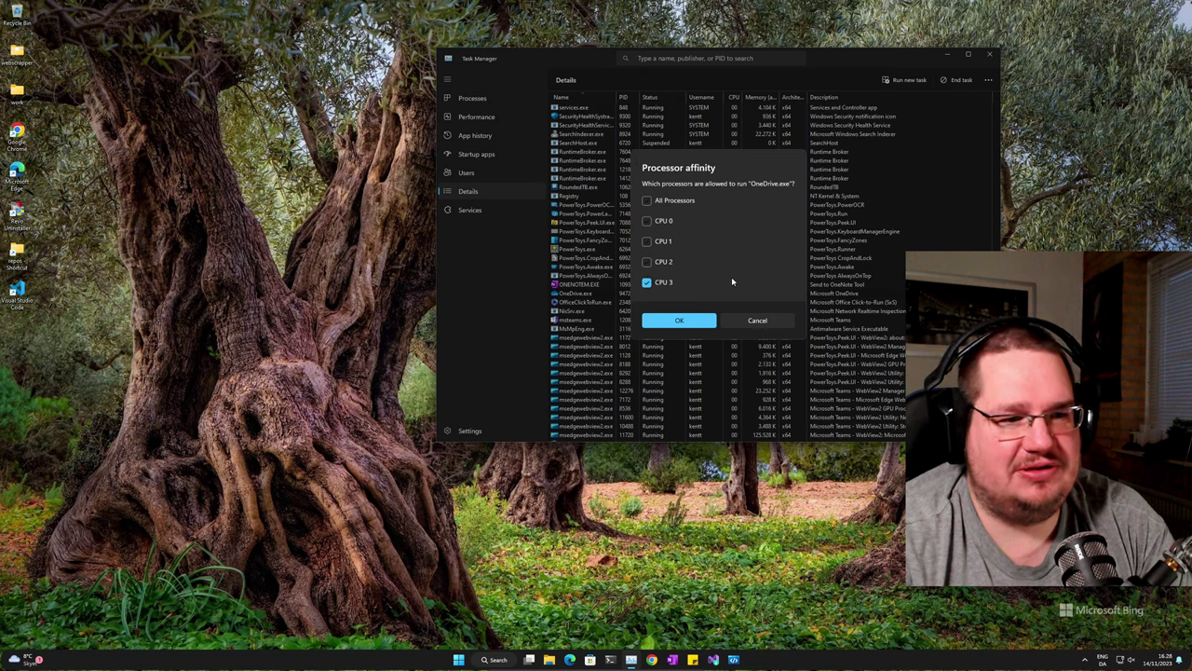
left_click(648, 221)
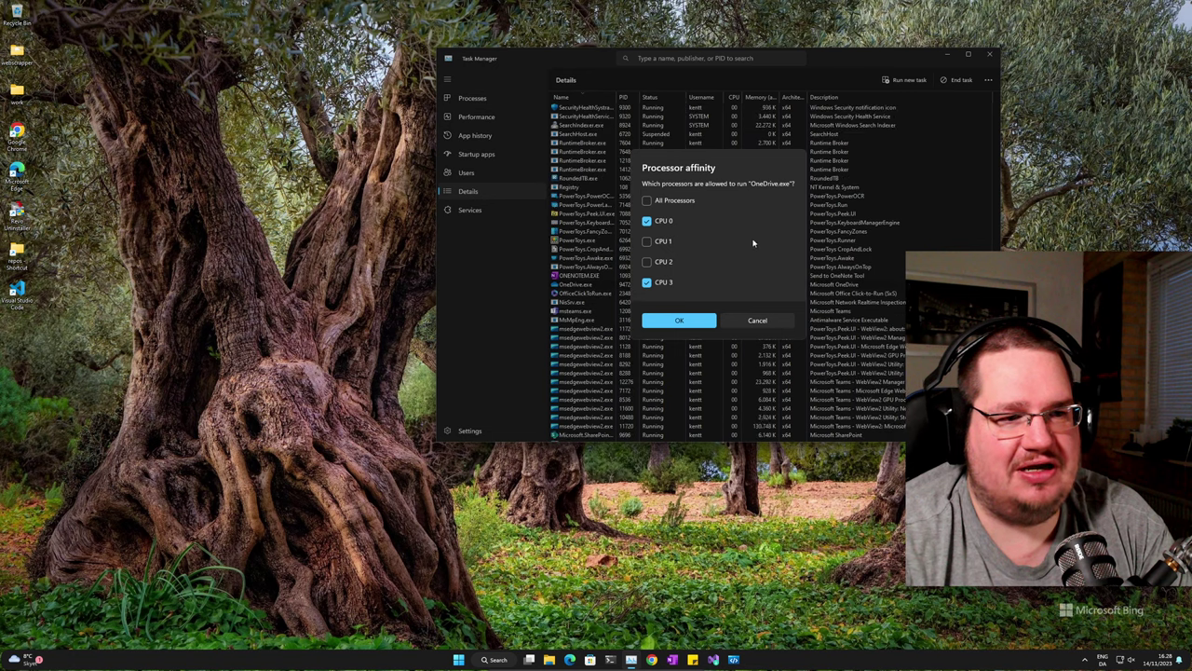
left_click(648, 281)
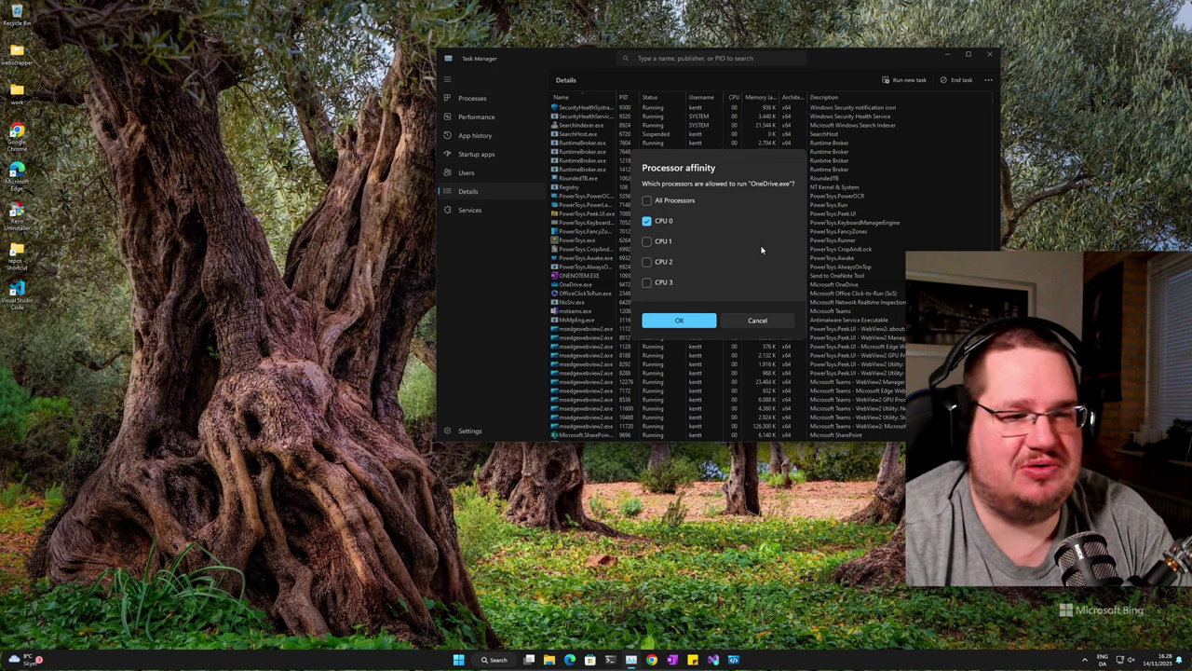
left_click(679, 320)
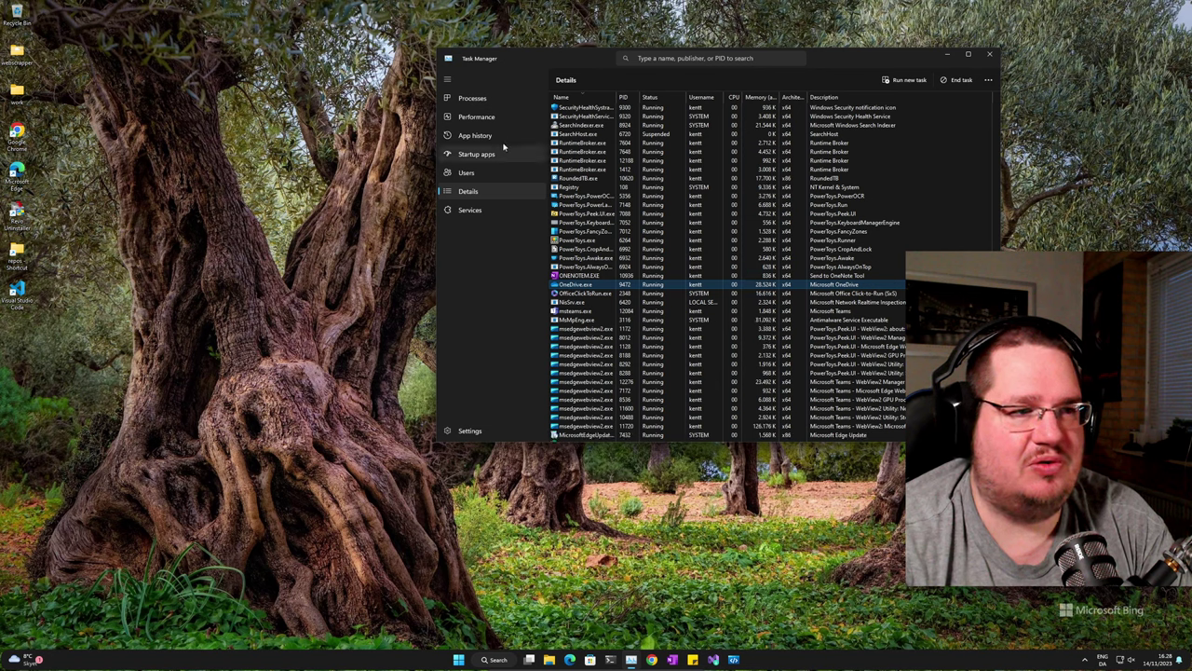
Step: Open Google Chrome and check the CPU performance graphs in Task Manager
left_click(484, 118)
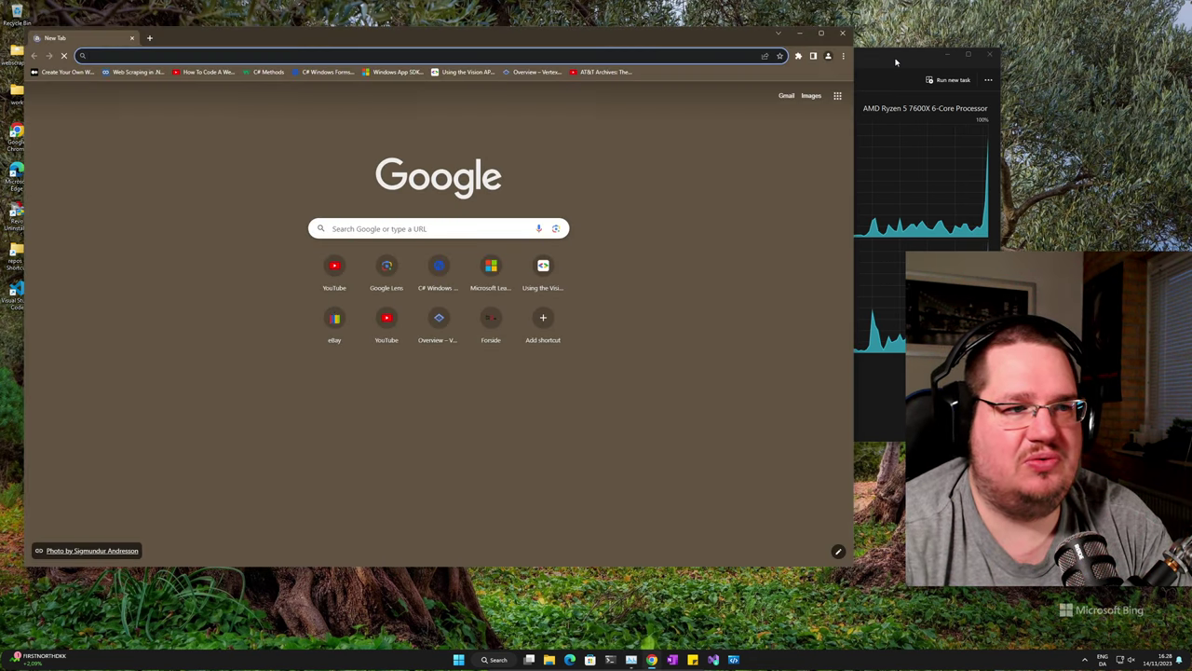
left_click(889, 63)
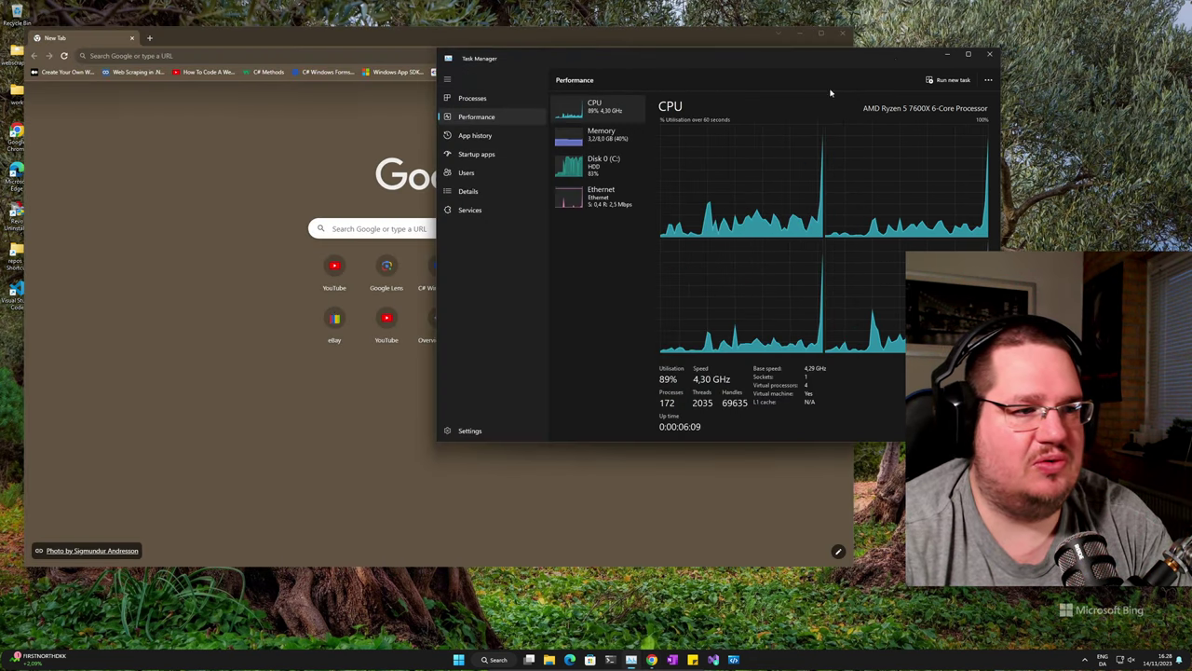
Step: Restore the processor affinity of OneDrive.exe to all processors
left_click(480, 189)
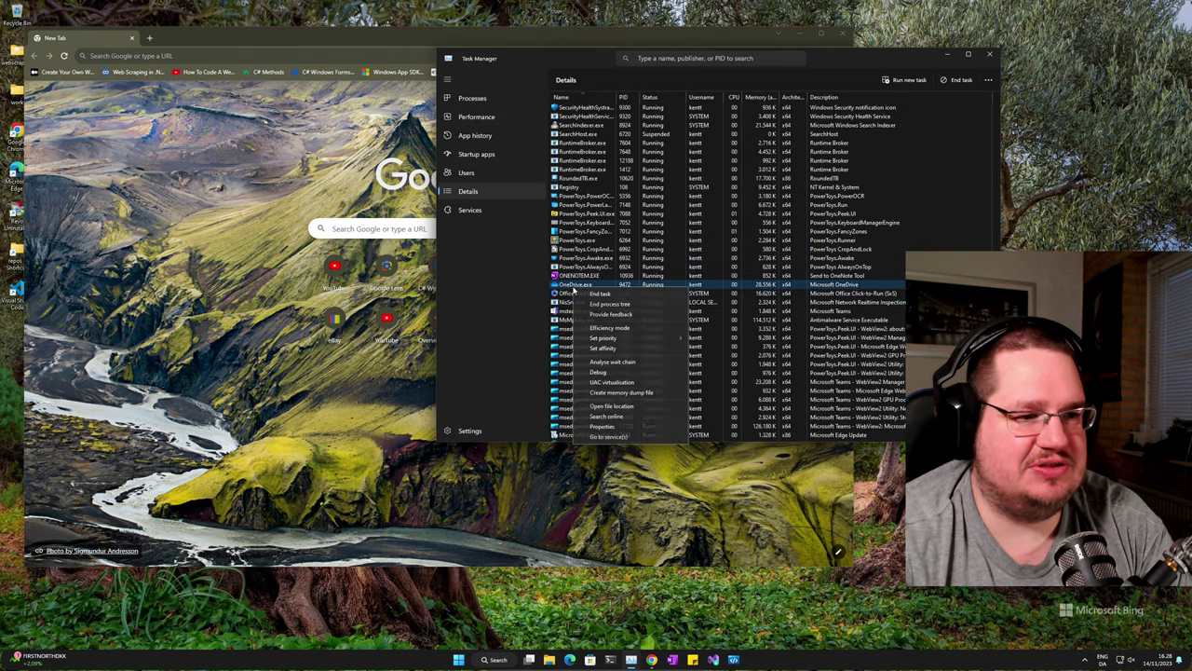
right_click(582, 284)
left_click(604, 348)
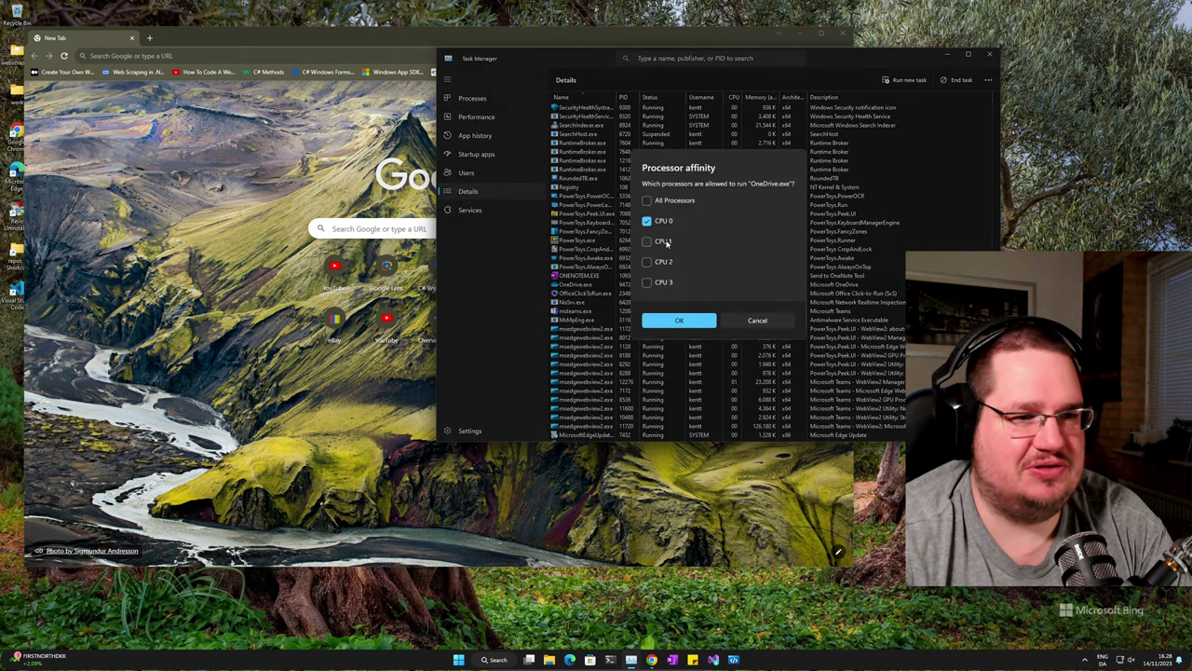
left_click(664, 203)
left_click(679, 320)
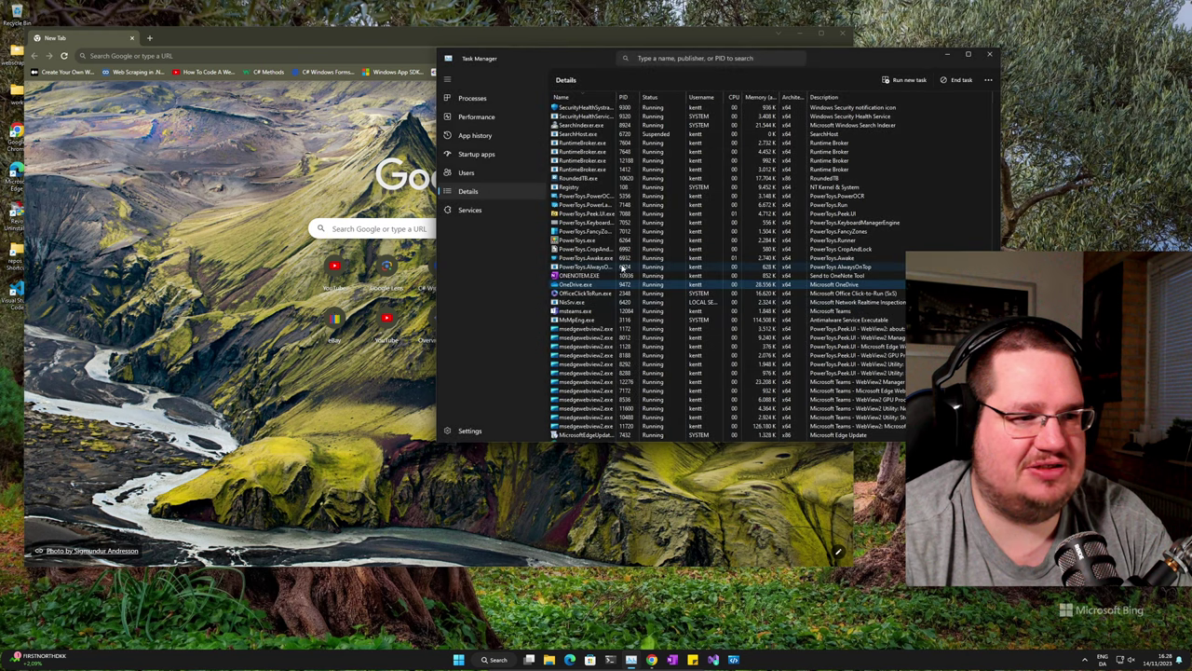
Step: Restrict the processor affinity of the first listed chrome.exe process, excluding CPU 2 and CPU 3
scroll(587, 276, "down", 10)
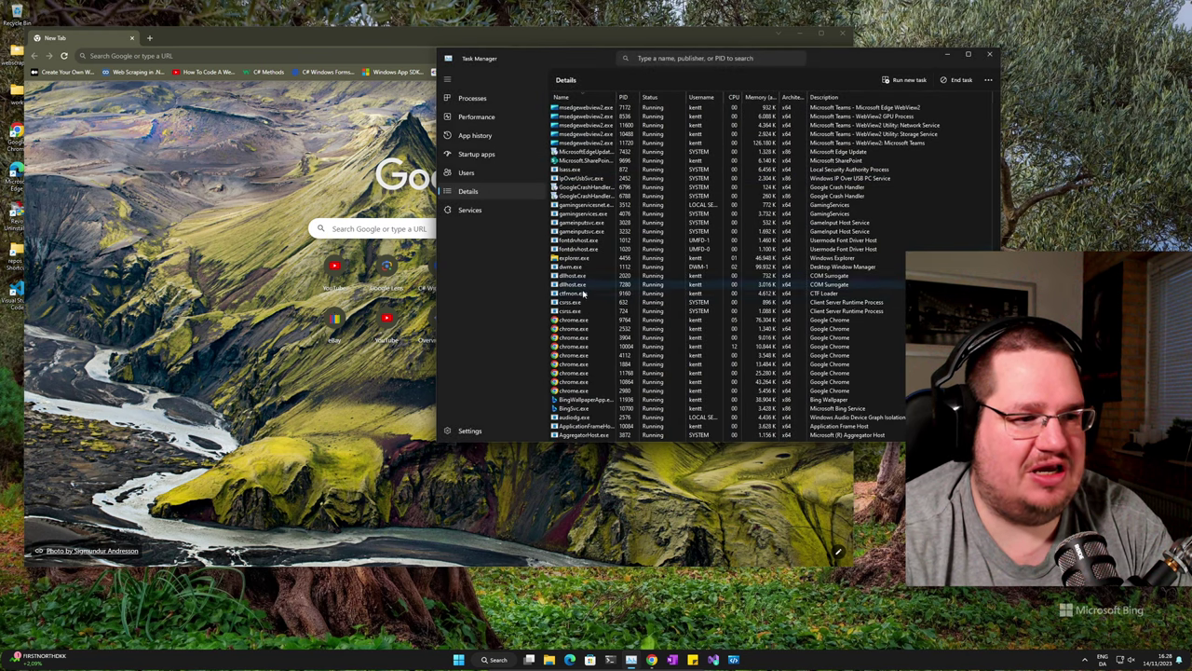
left_click(588, 391)
right_click(564, 320)
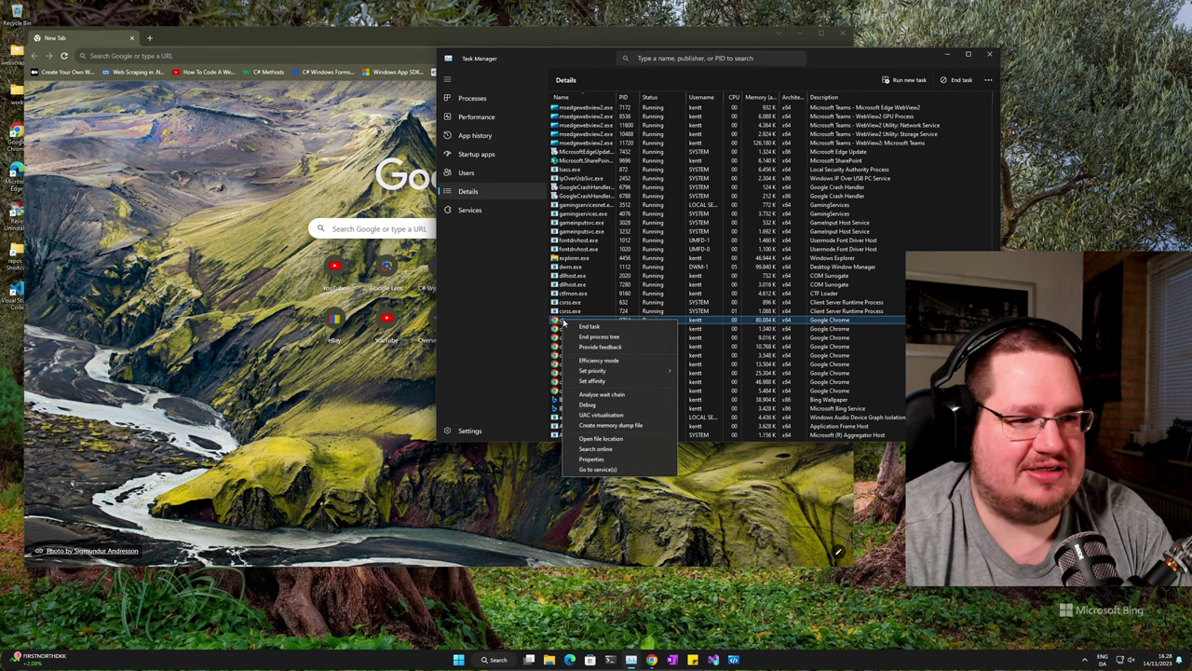
left_click(610, 379)
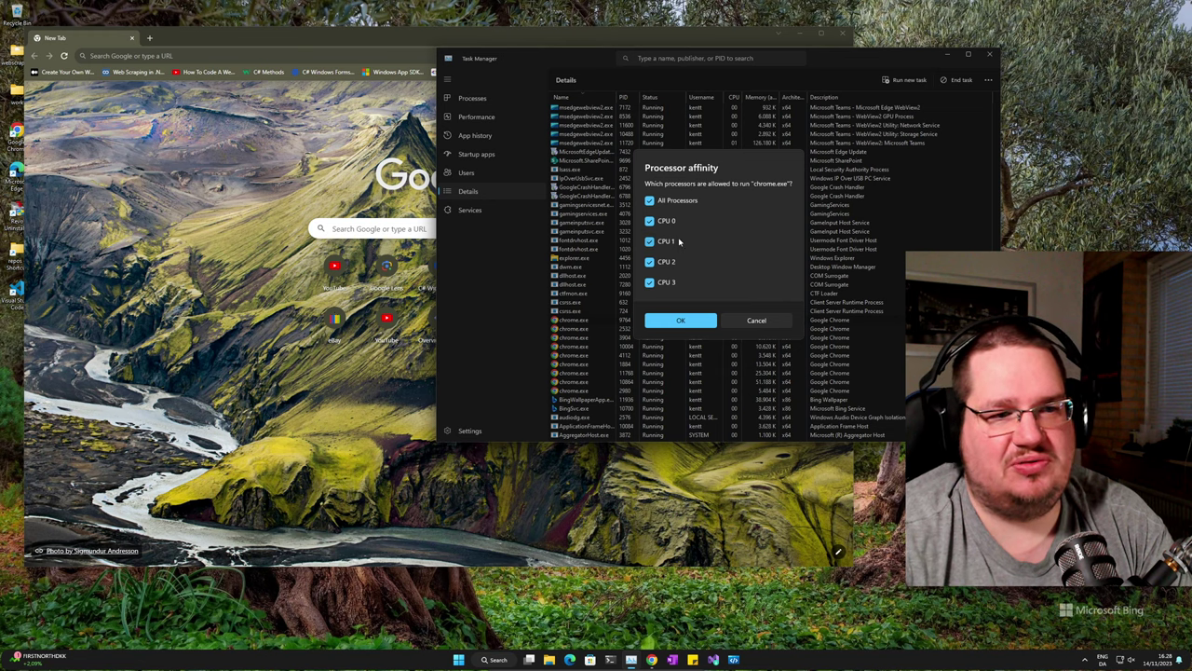
left_click(651, 222)
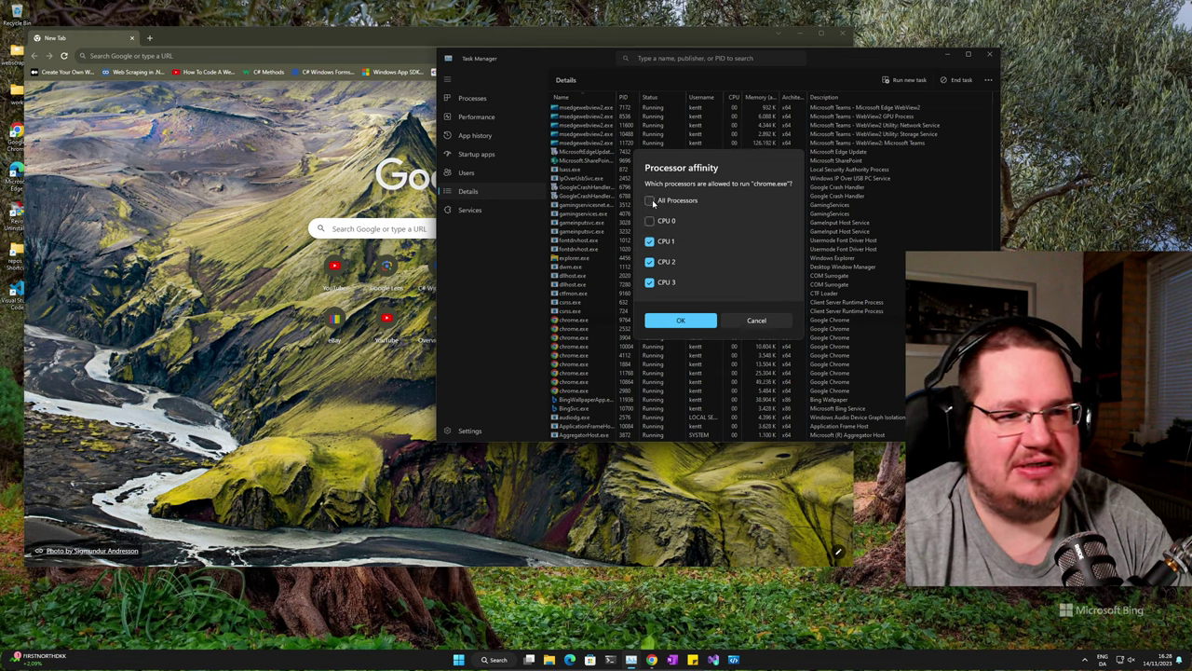
left_click(651, 201)
left_click(651, 281)
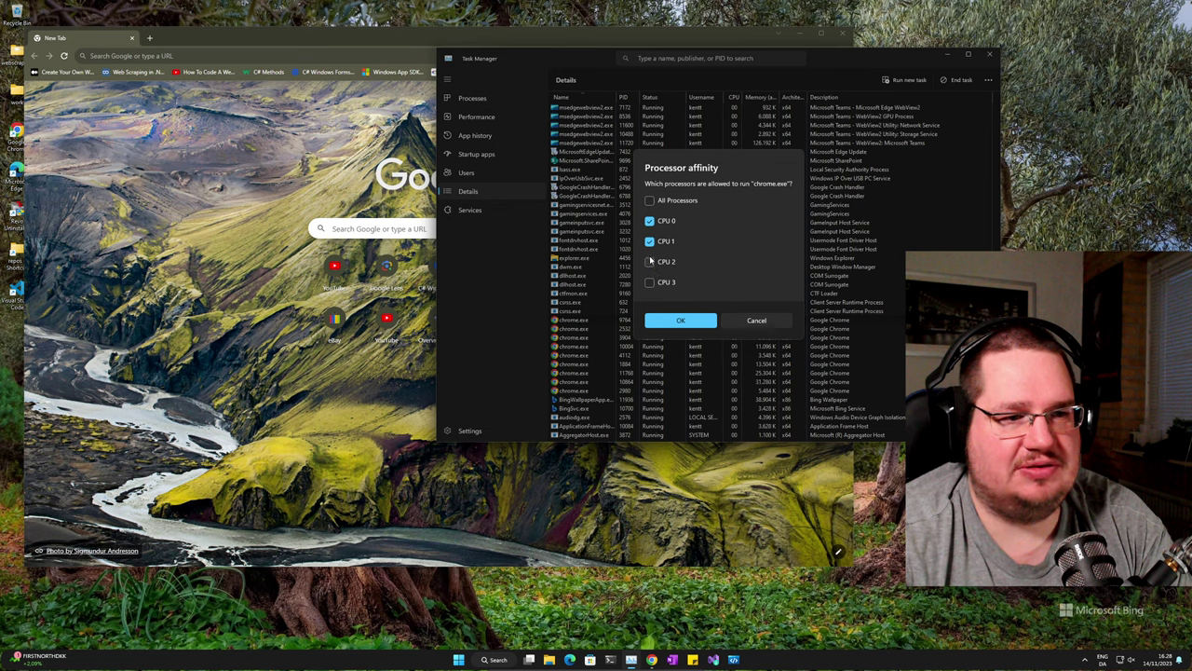
left_click(680, 321)
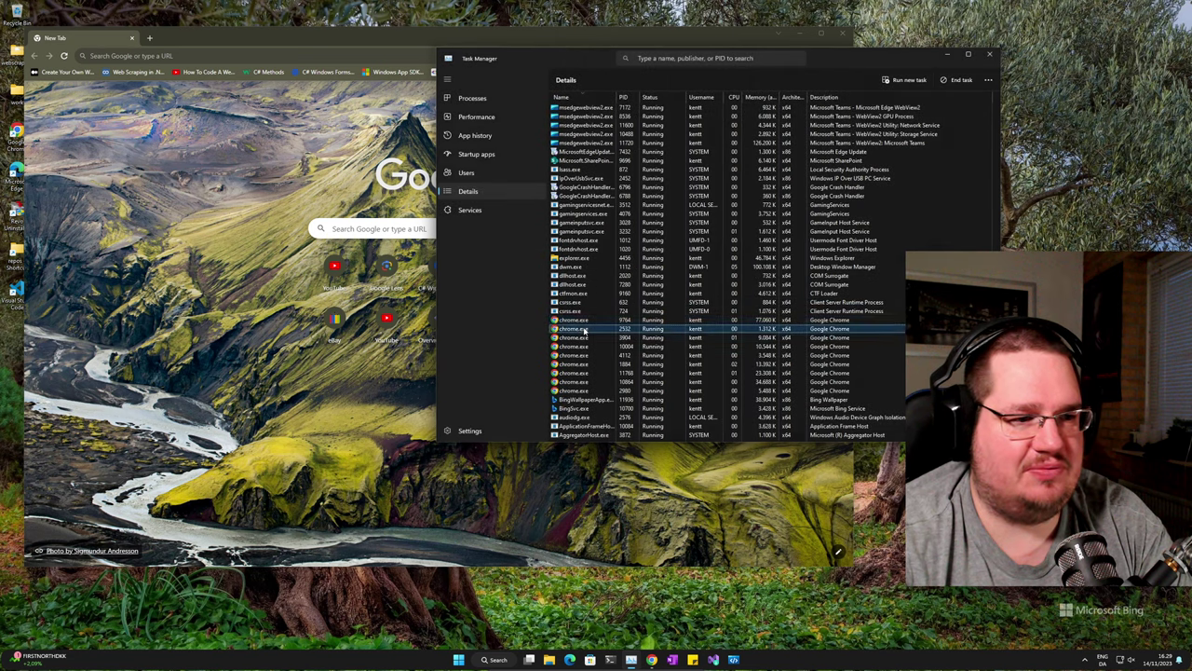
Step: Set the second listed chrome.exe process to run only on CPU 0
right_click(585, 330)
left_click(657, 379)
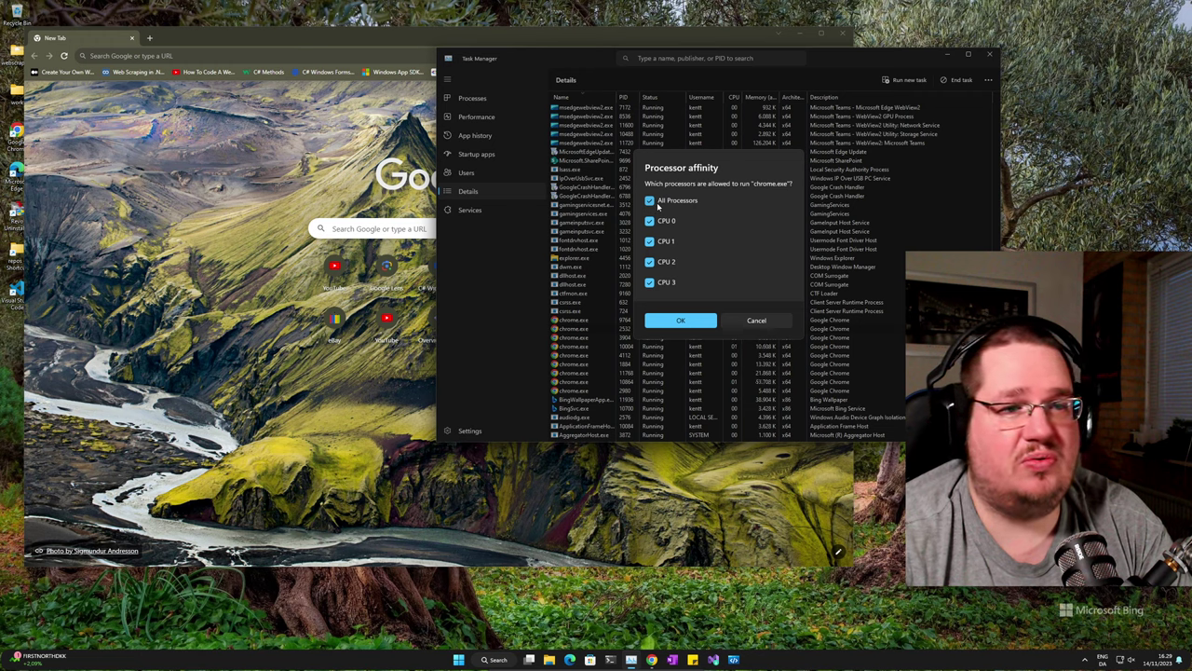
left_click(650, 282)
left_click(650, 260)
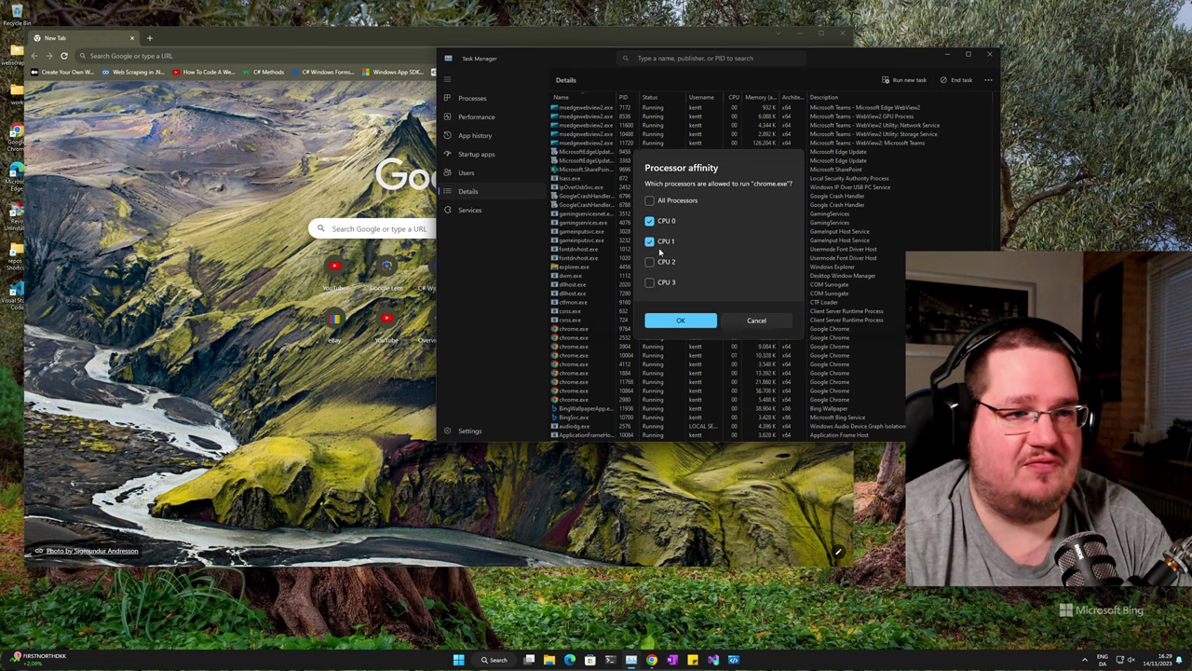
left_click(650, 240)
left_click(699, 324)
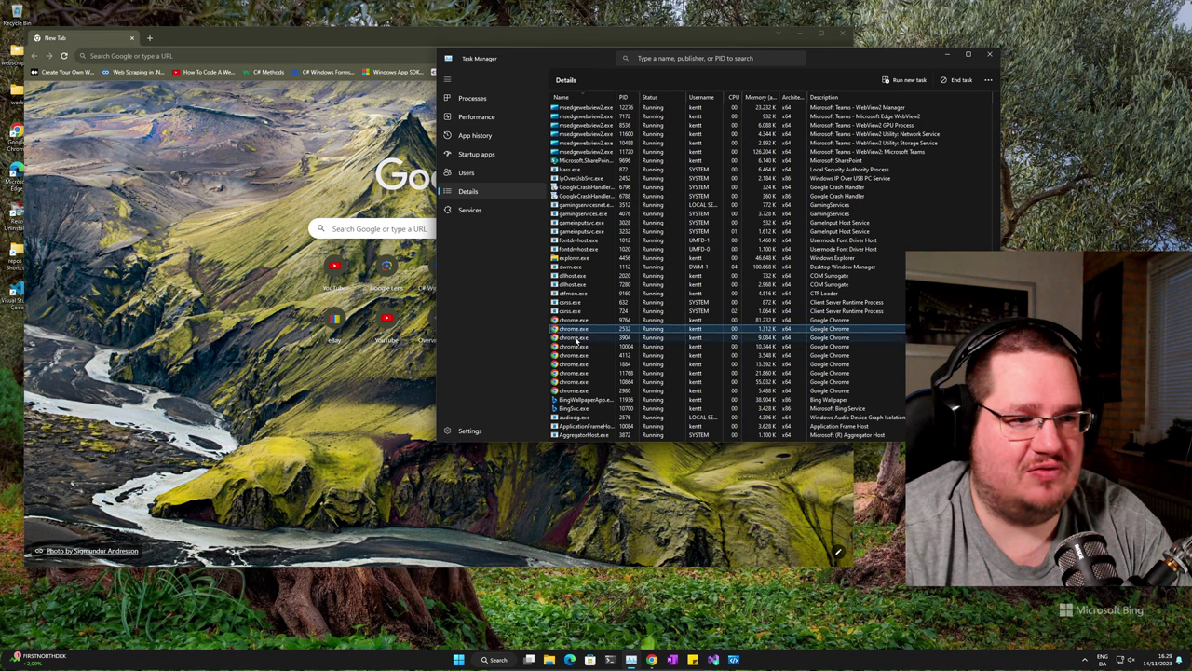
Step: Set the third listed chrome.exe process to run only on CPU 0
right_click(596, 337)
left_click(598, 384)
left_click(652, 281)
left_click(650, 260)
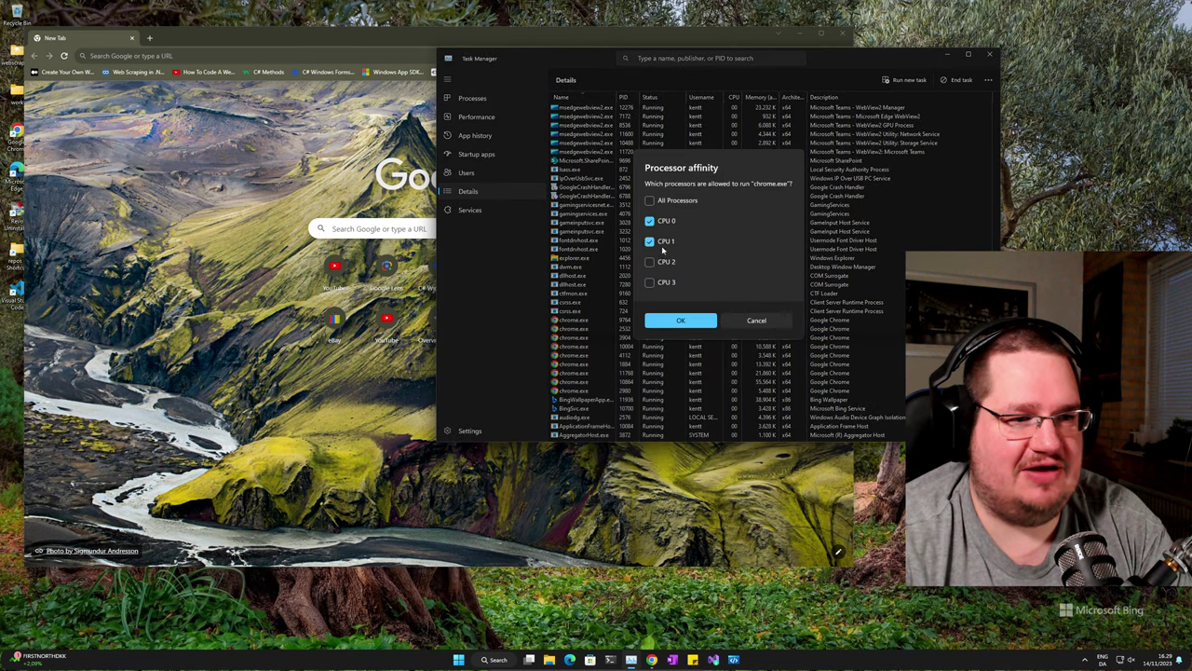
left_click(649, 240)
left_click(680, 319)
Step: Set the fourth and fifth listed chrome.exe processes to run only on CPU 0
right_click(579, 349)
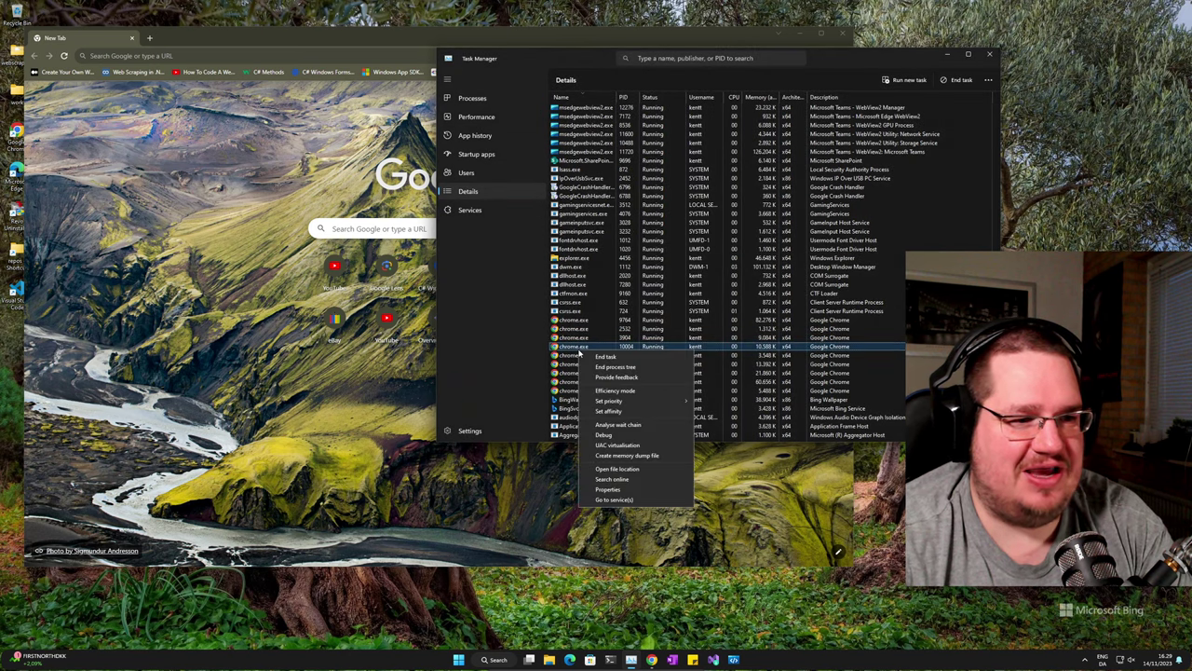
left_click(598, 396)
left_click(652, 281)
left_click(649, 200)
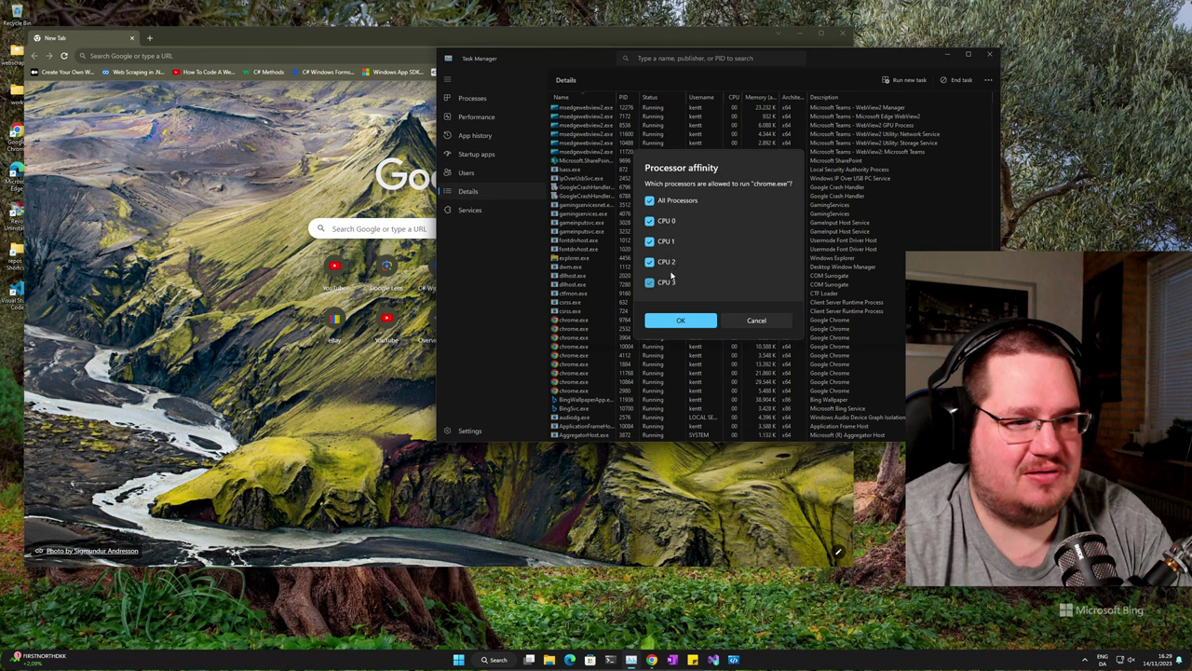
left_click(649, 261)
left_click(652, 282)
left_click(649, 241)
left_click(667, 321)
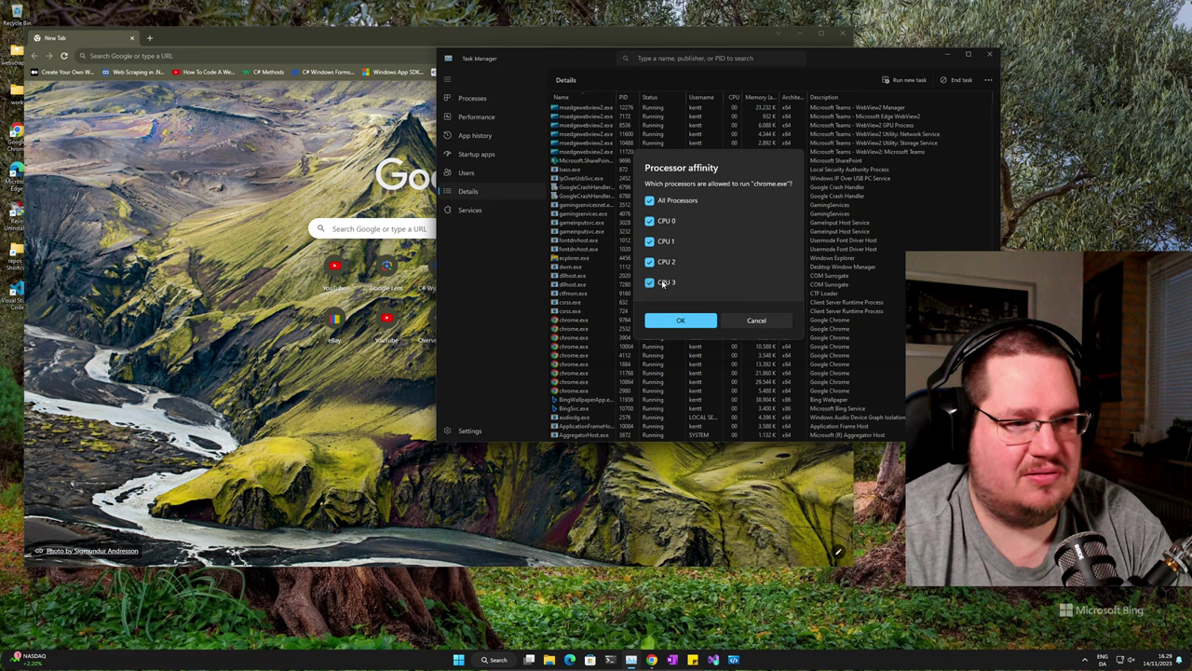
Step: Restrict the remaining chrome.exe processes further down the list to CPU 0 only
left_click(649, 241)
left_click(669, 264)
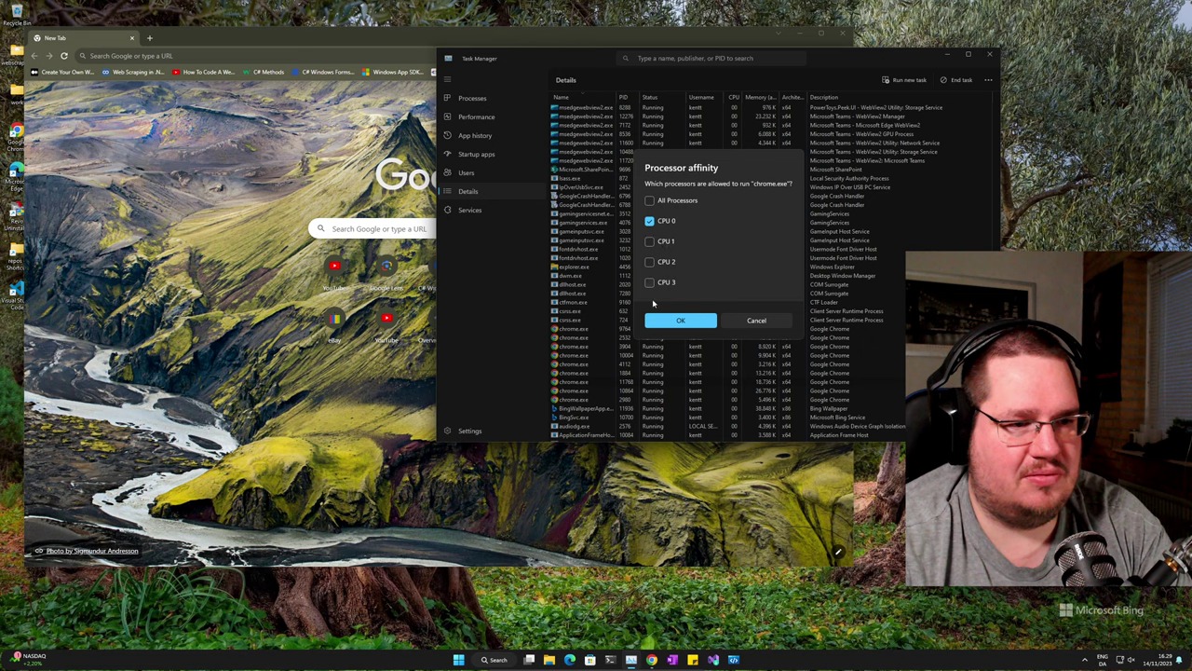
left_click(649, 200)
left_click(649, 281)
left_click(650, 261)
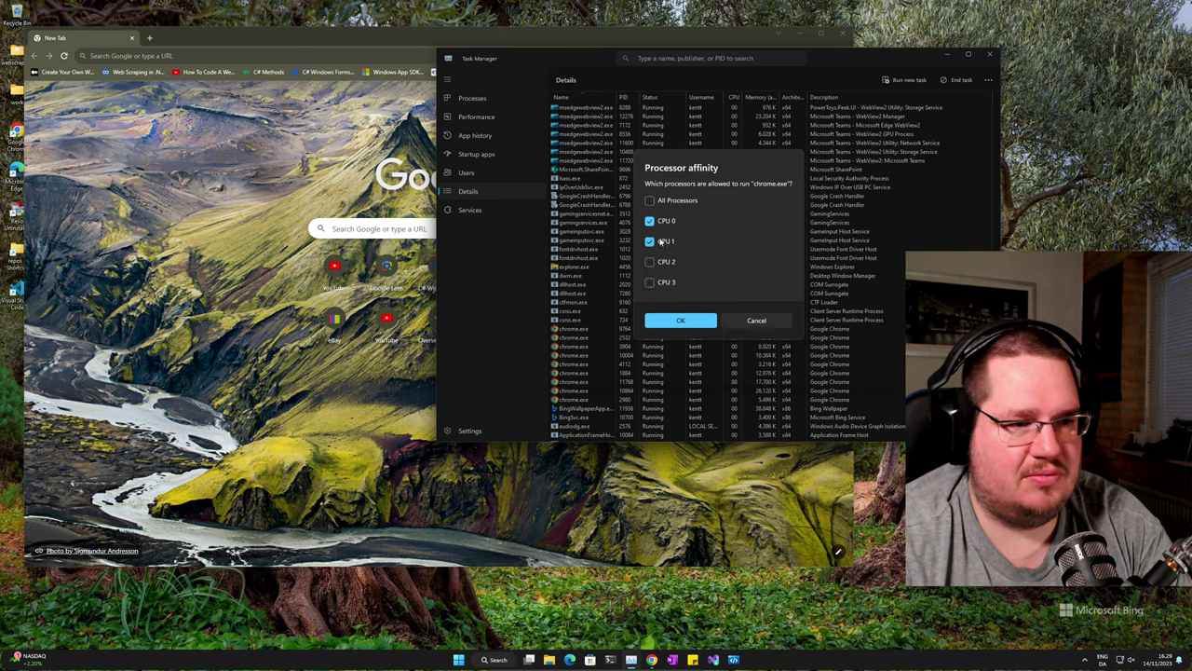
left_click(649, 240)
left_click(680, 321)
left_click(649, 200)
left_click(649, 282)
left_click(649, 262)
left_click(680, 321)
Step: Set the first listed chrome.exe process to run only on CPU 0
right_click(578, 329)
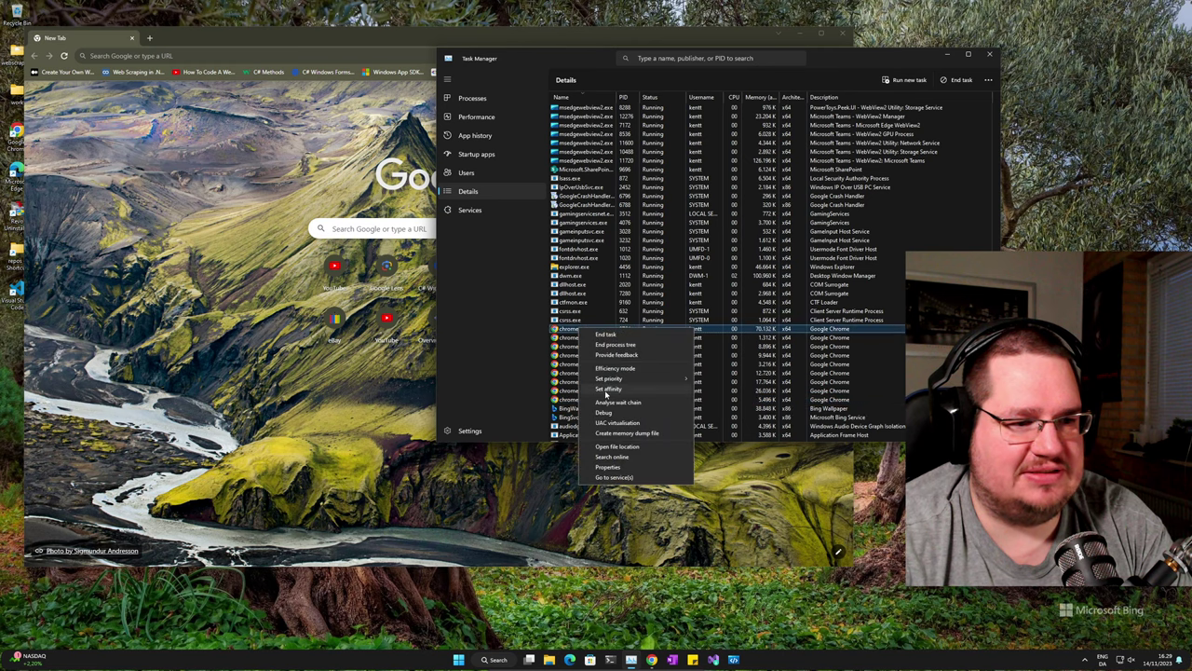
left_click(608, 389)
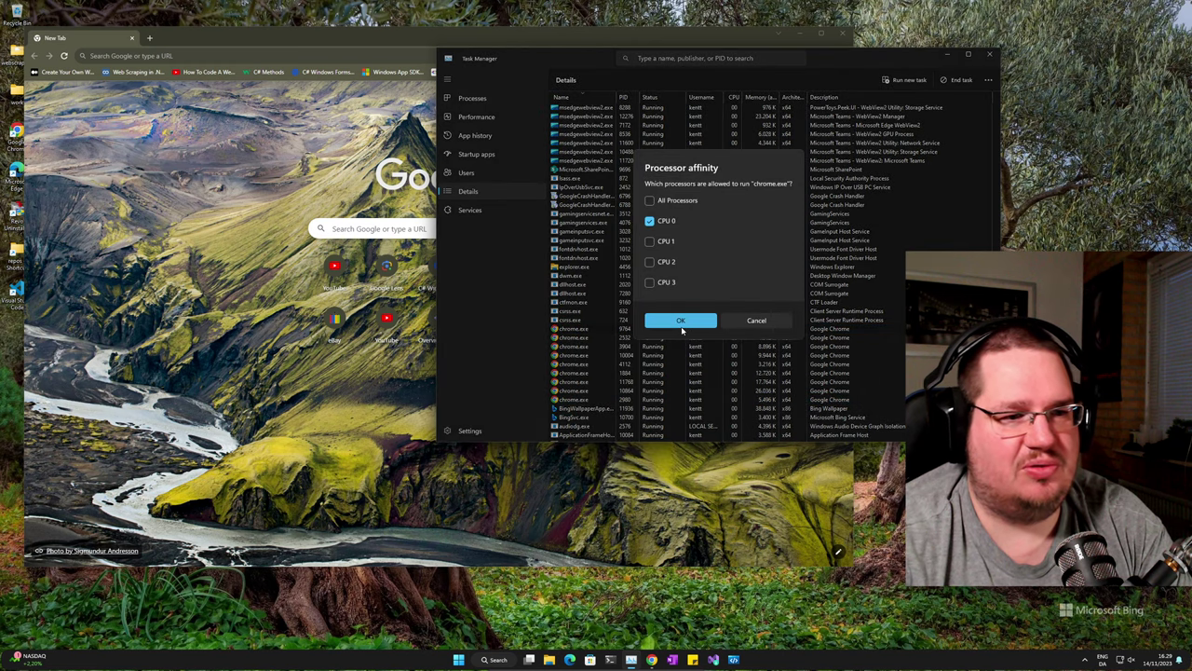
left_click(681, 320)
Step: Play the YouTube video "The Liminal TERROR of Early Access Subnautica" in Chrome and place Task Manager's CPU graphs beside it
left_click(476, 116)
left_click(335, 265)
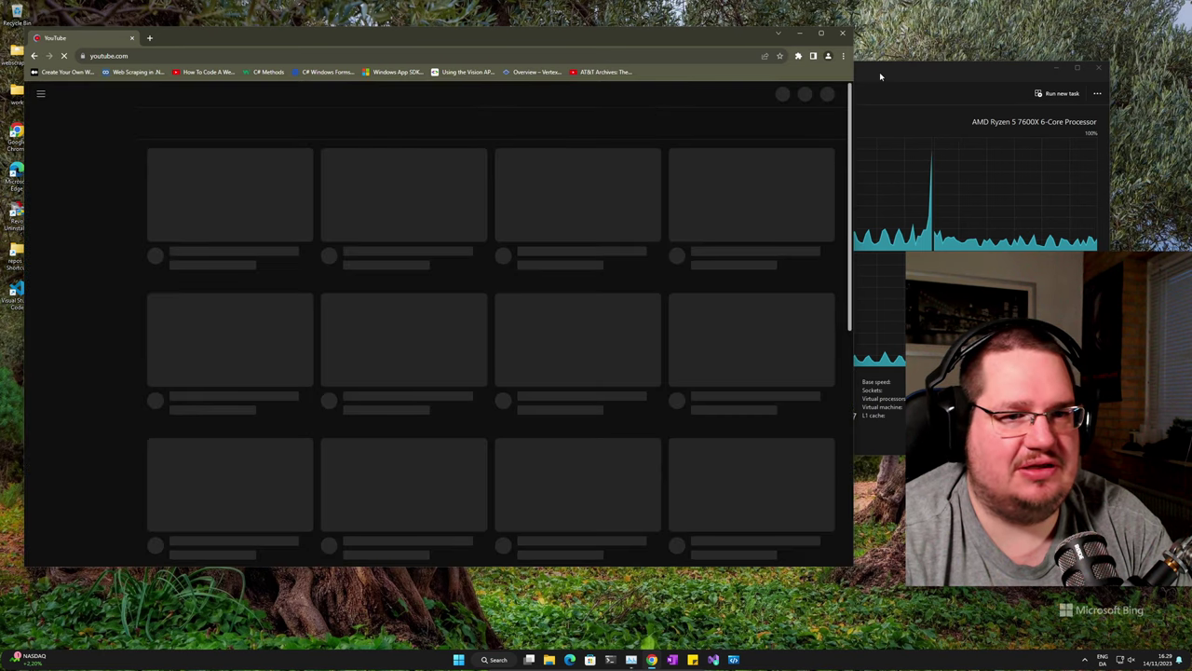
left_click(879, 72)
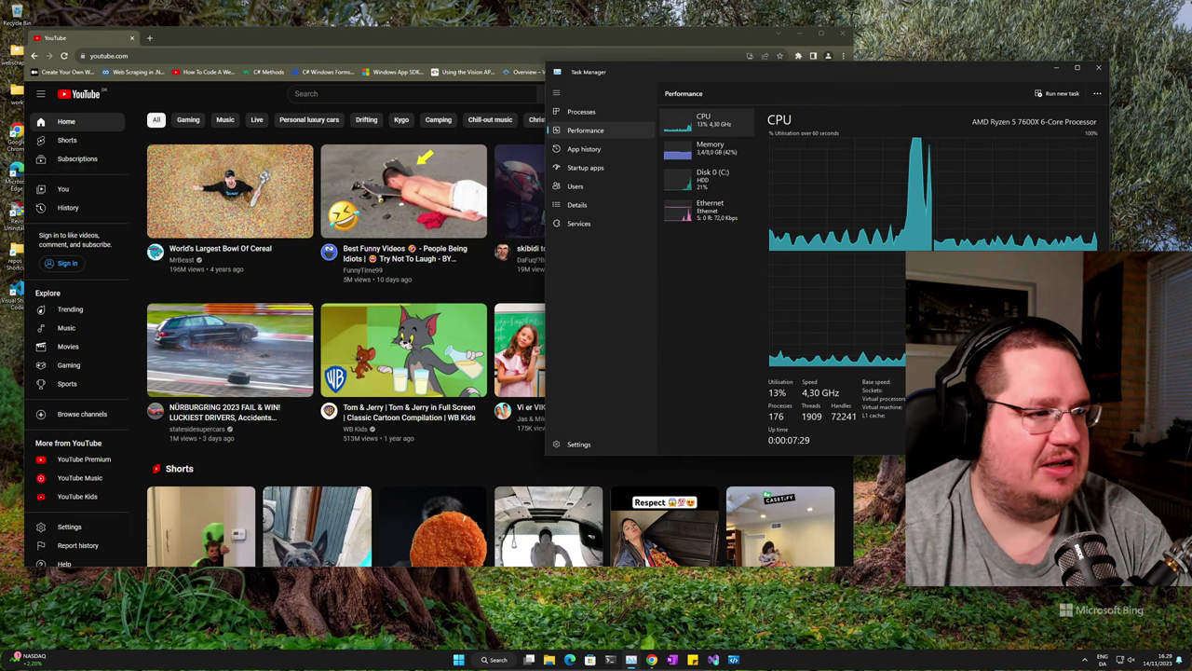
left_click(566, 34)
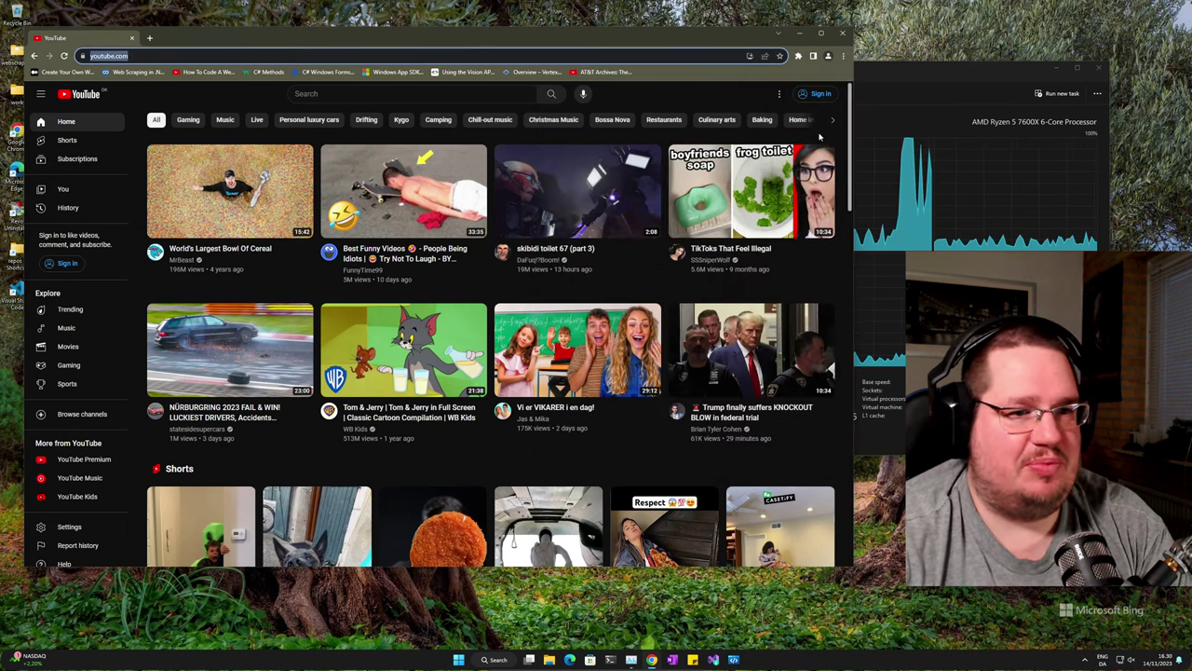
left_click_drag(851, 203, 851, 503)
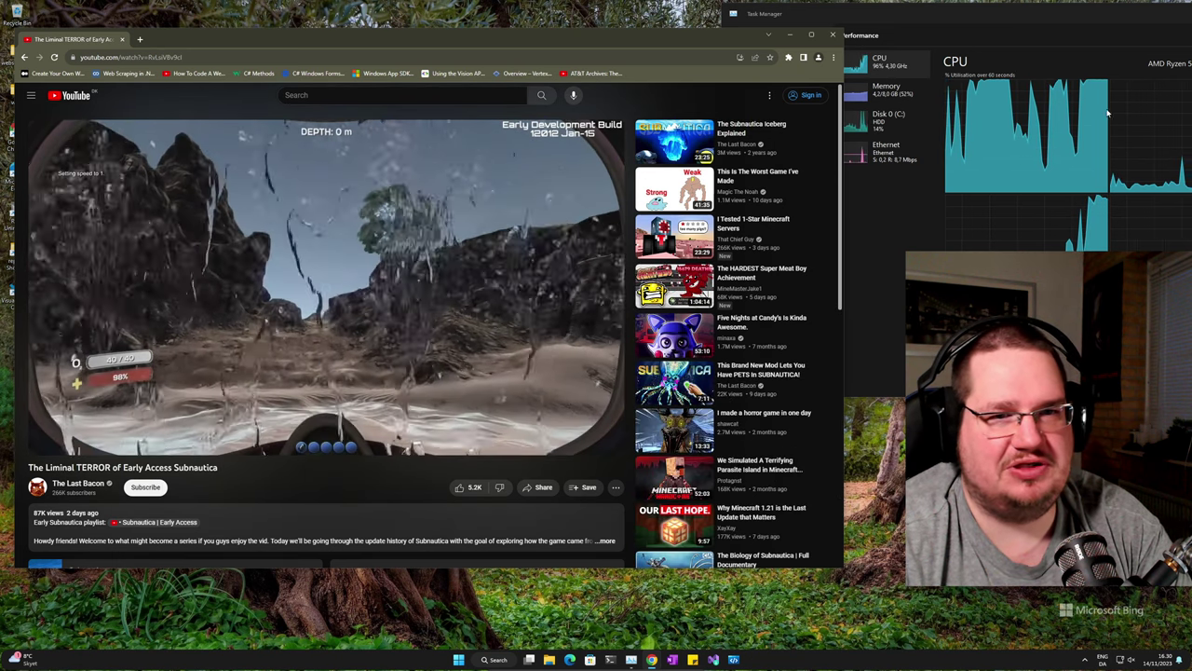
left_click_drag(1038, 19, 908, 28)
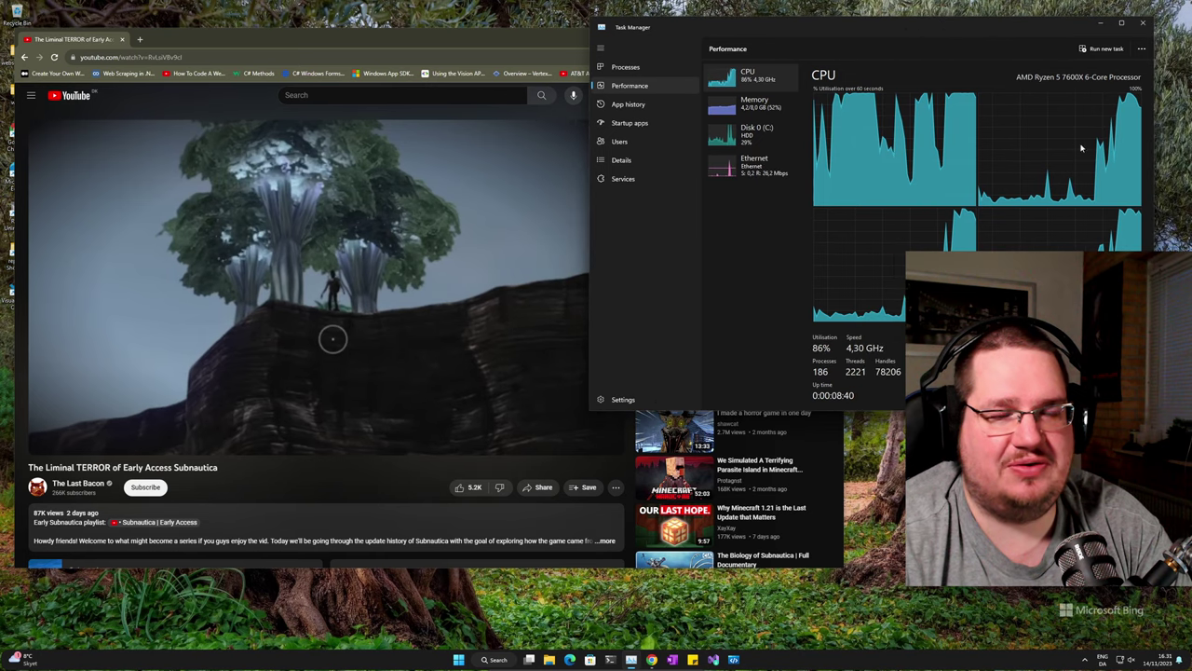
Step: Check the processor affinity of the second-to-last listed chrome.exe process
left_click(621, 160)
scroll(764, 347, "down", 1)
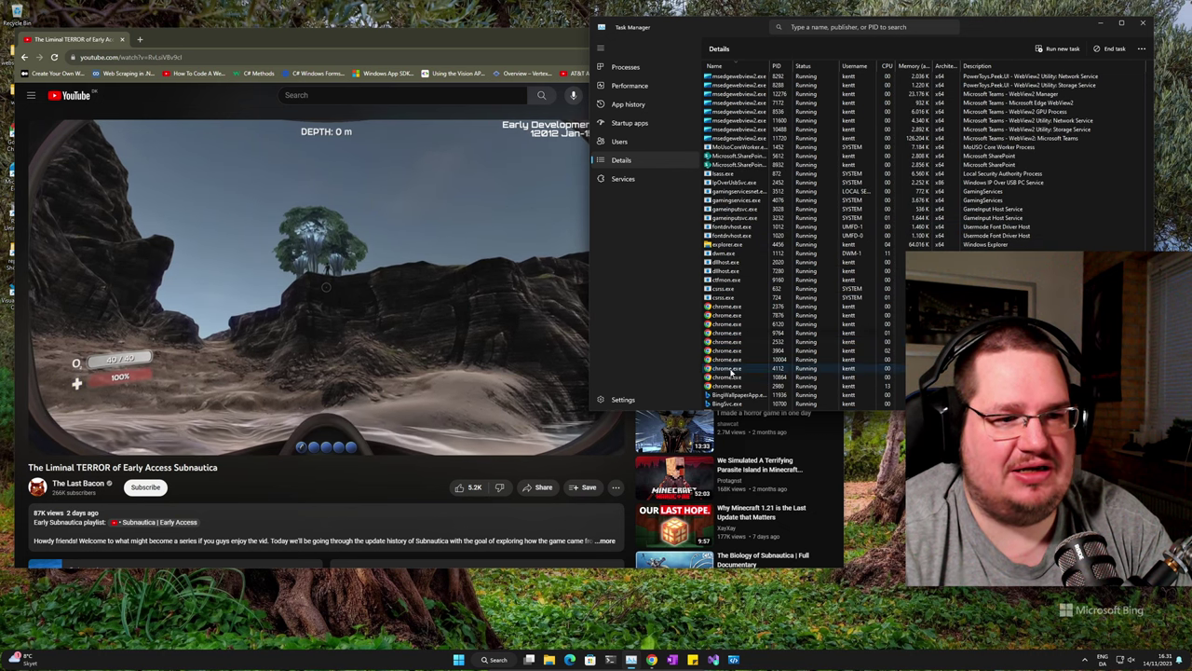
right_click(740, 352)
left_click(761, 430)
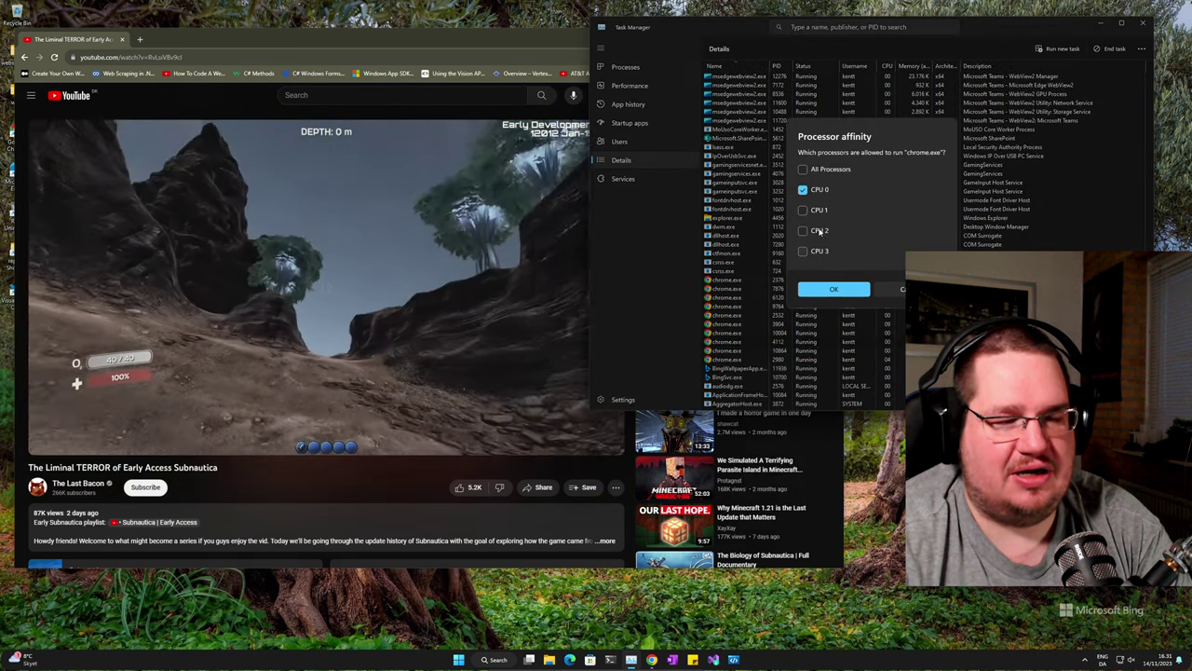
left_click(834, 288)
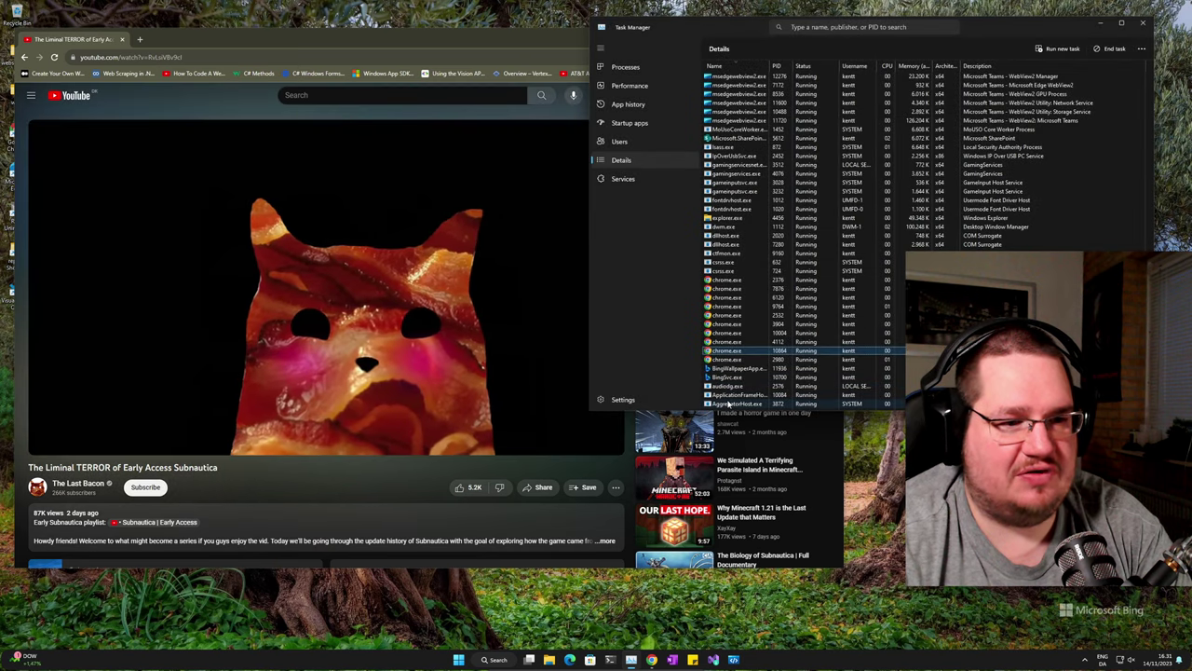
Step: Look through the running processes and check the CPU performance graphs while the video plays
scroll(741, 354, "up", 6)
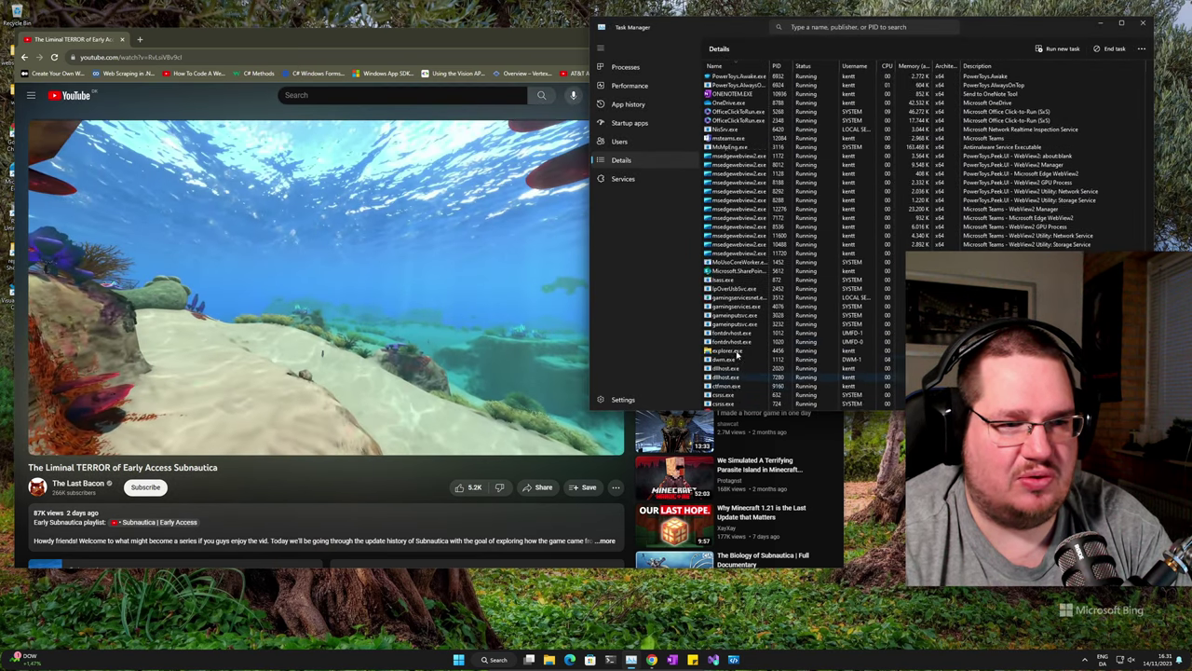
scroll(745, 321, "down", 4)
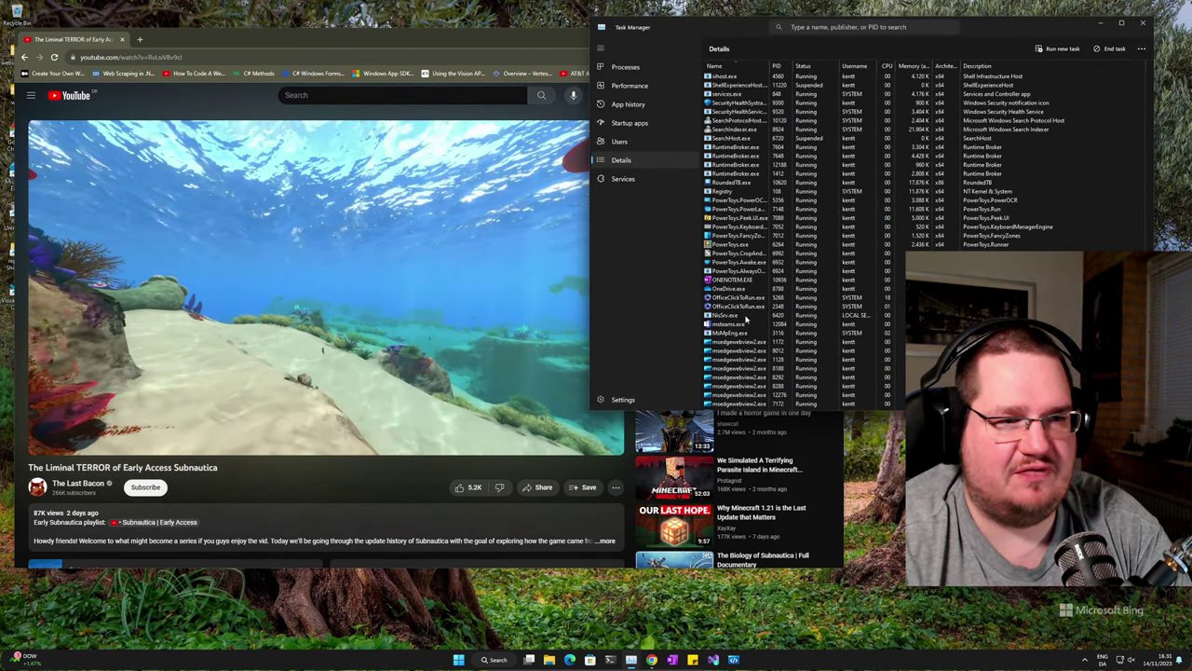
left_click(626, 68)
left_click(630, 84)
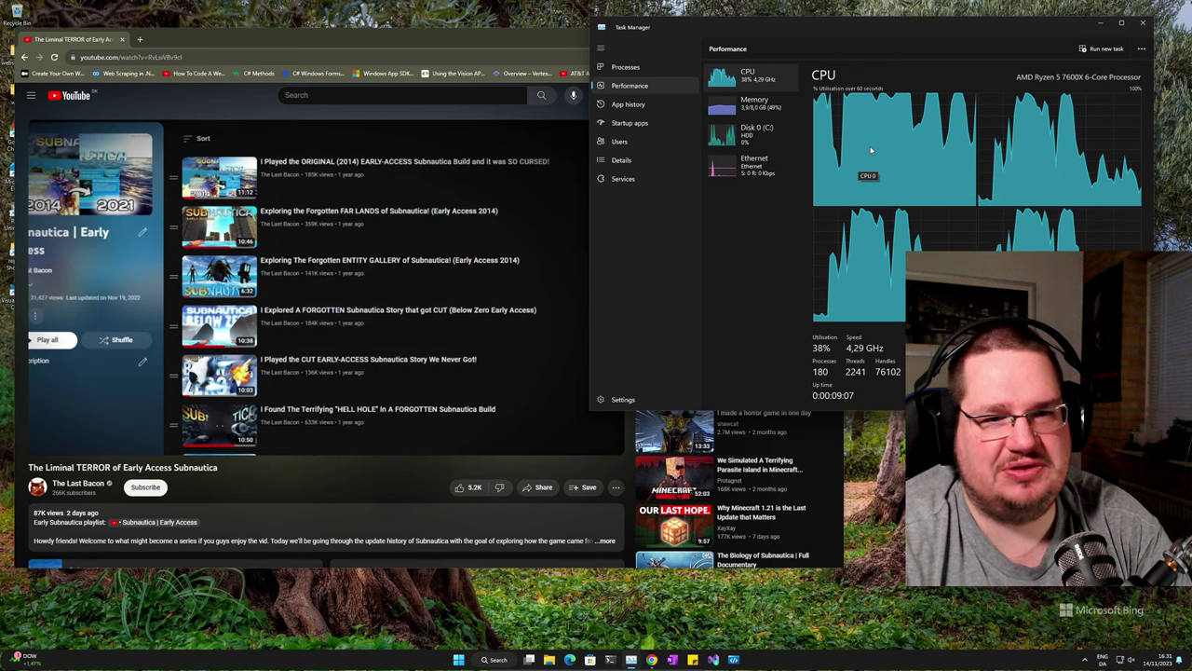
Step: Allow the first two listed chrome.exe processes to run on all processors
left_click(620, 160)
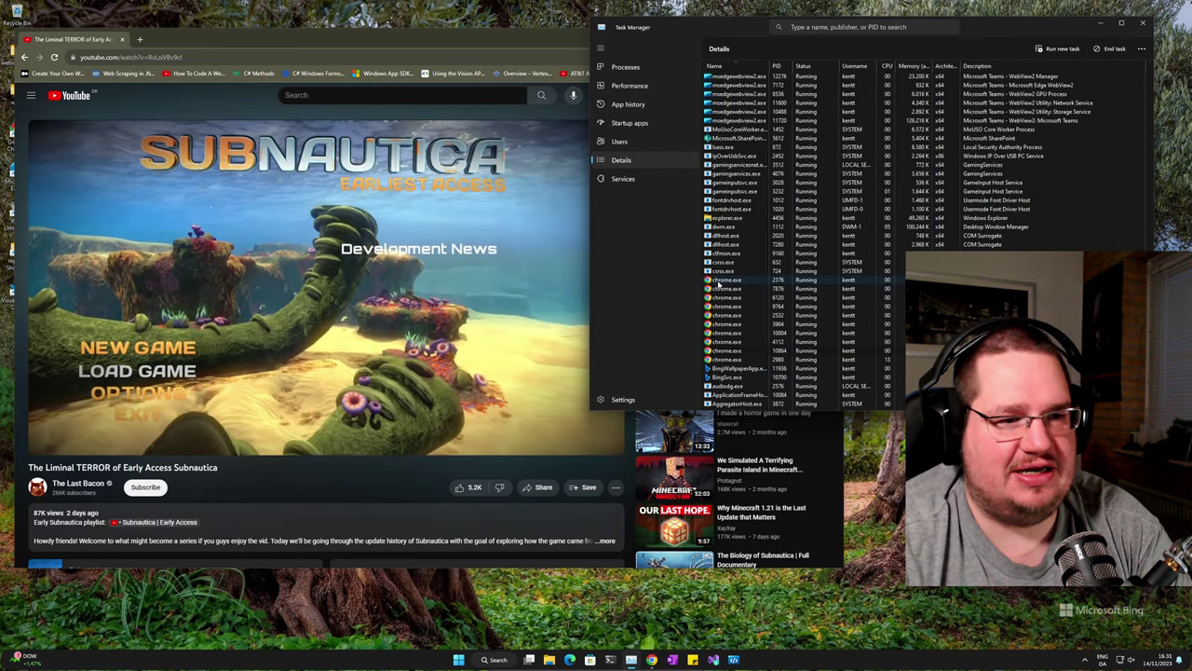
right_click(718, 281)
left_click(750, 342)
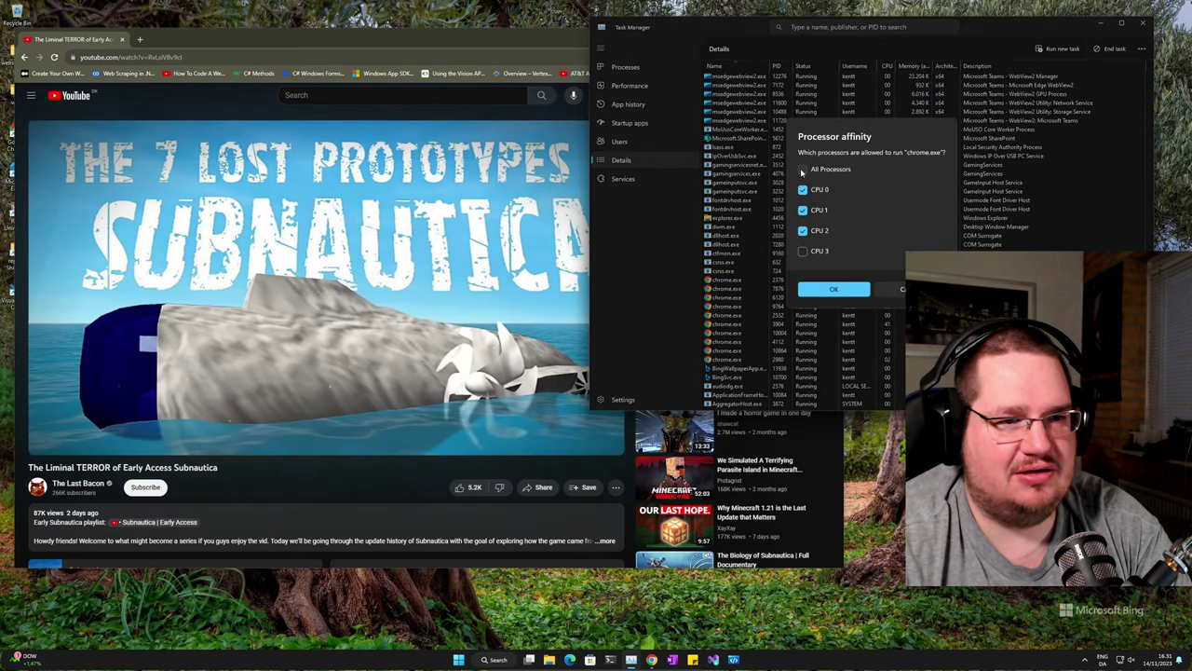
left_click(834, 289)
right_click(733, 291)
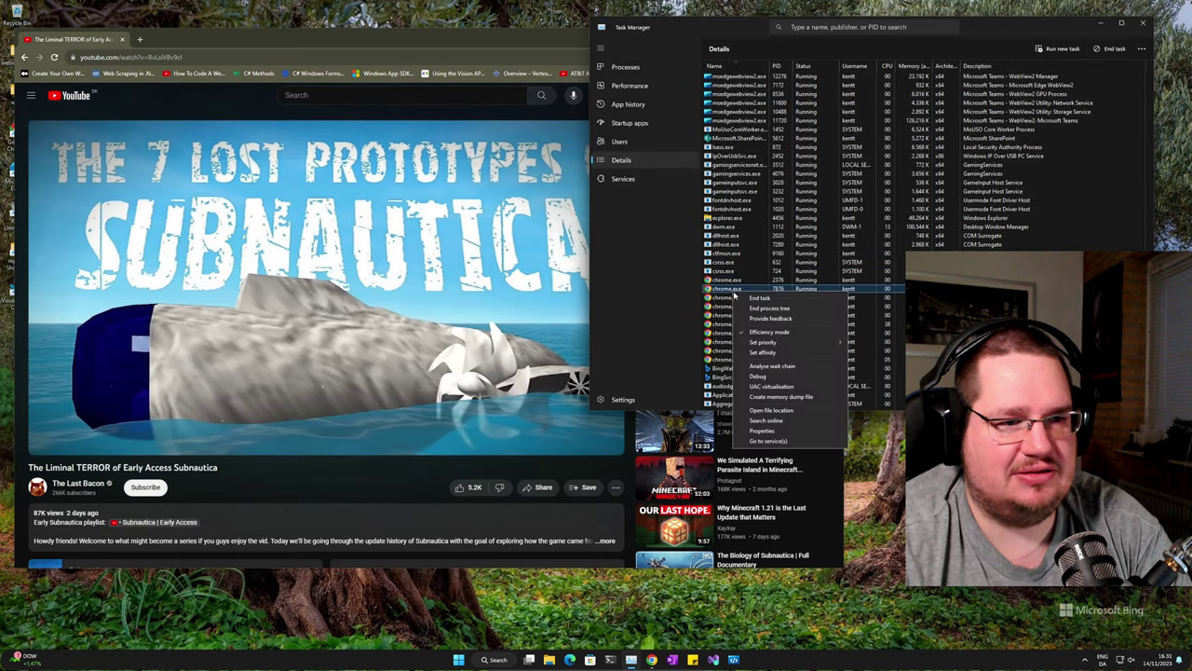
left_click(756, 353)
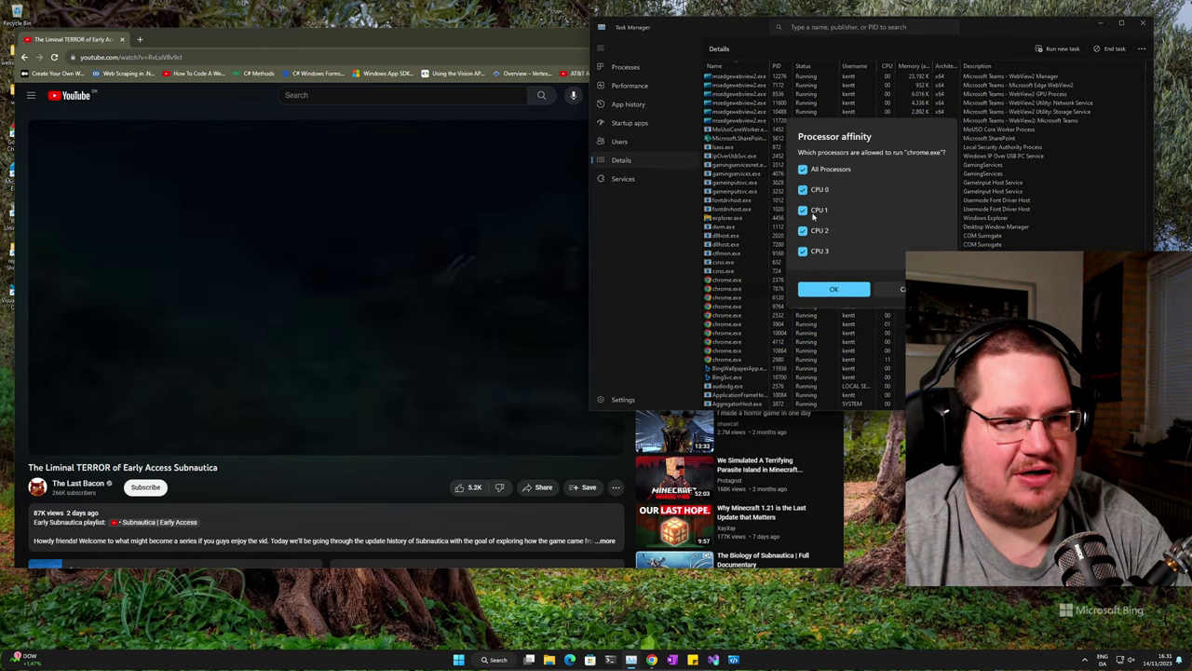
left_click(818, 288)
Step: Allow the third and fourth listed chrome.exe processes to run on all processors
right_click(734, 297)
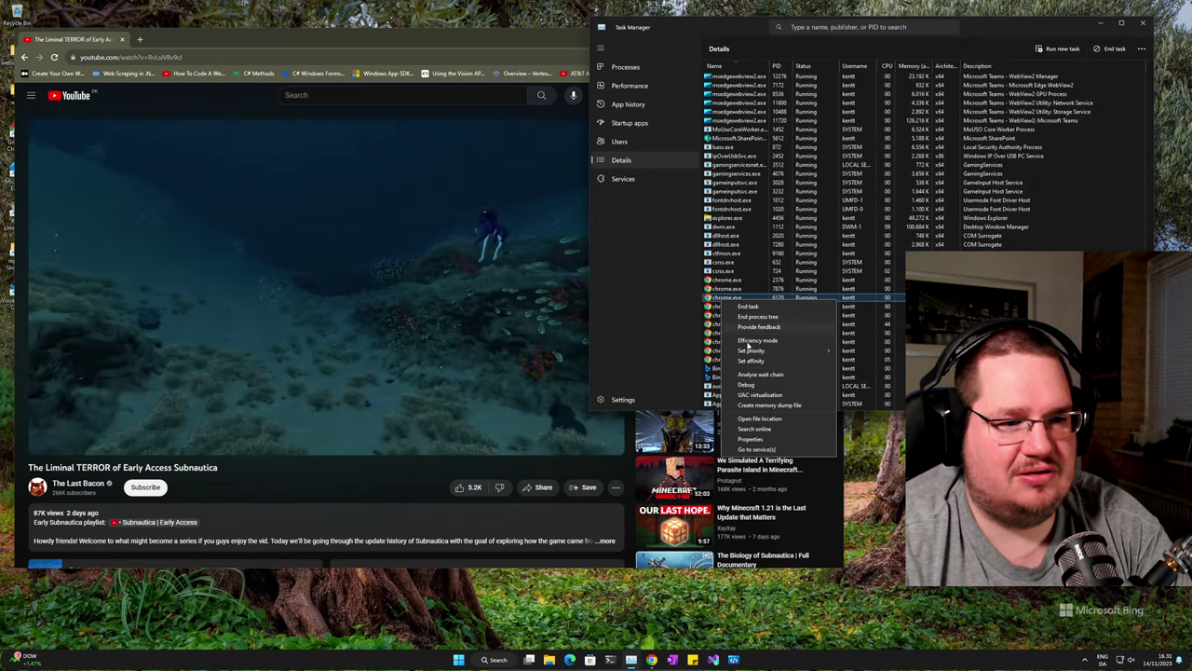
left_click(751, 361)
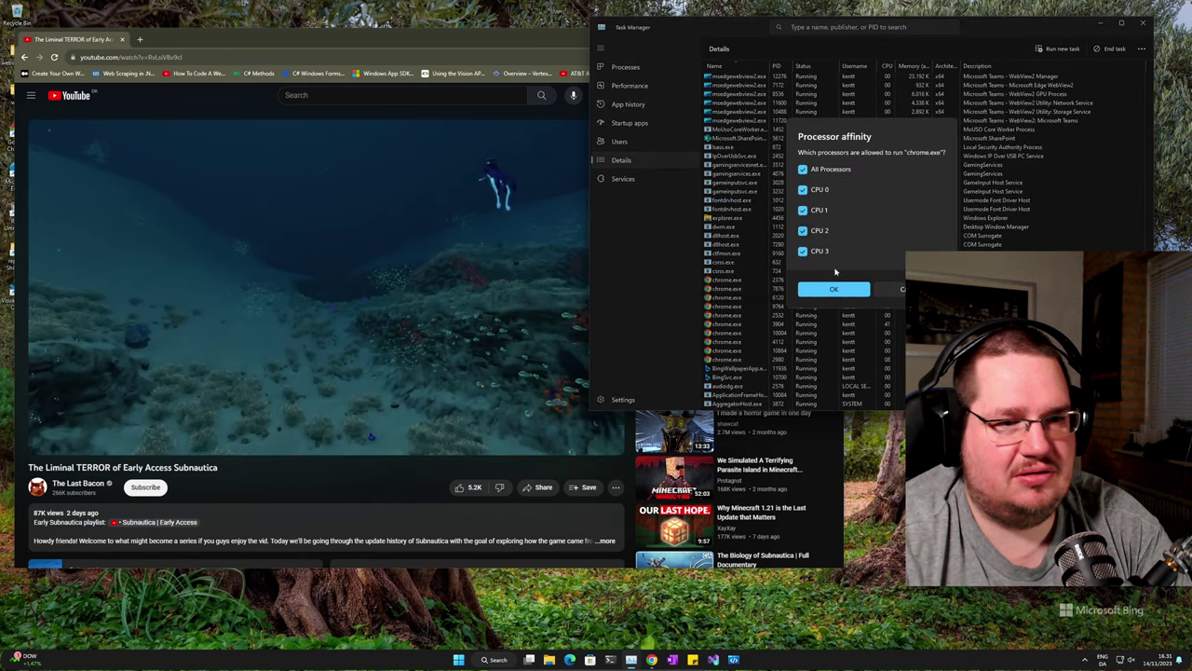
left_click(833, 289)
right_click(734, 306)
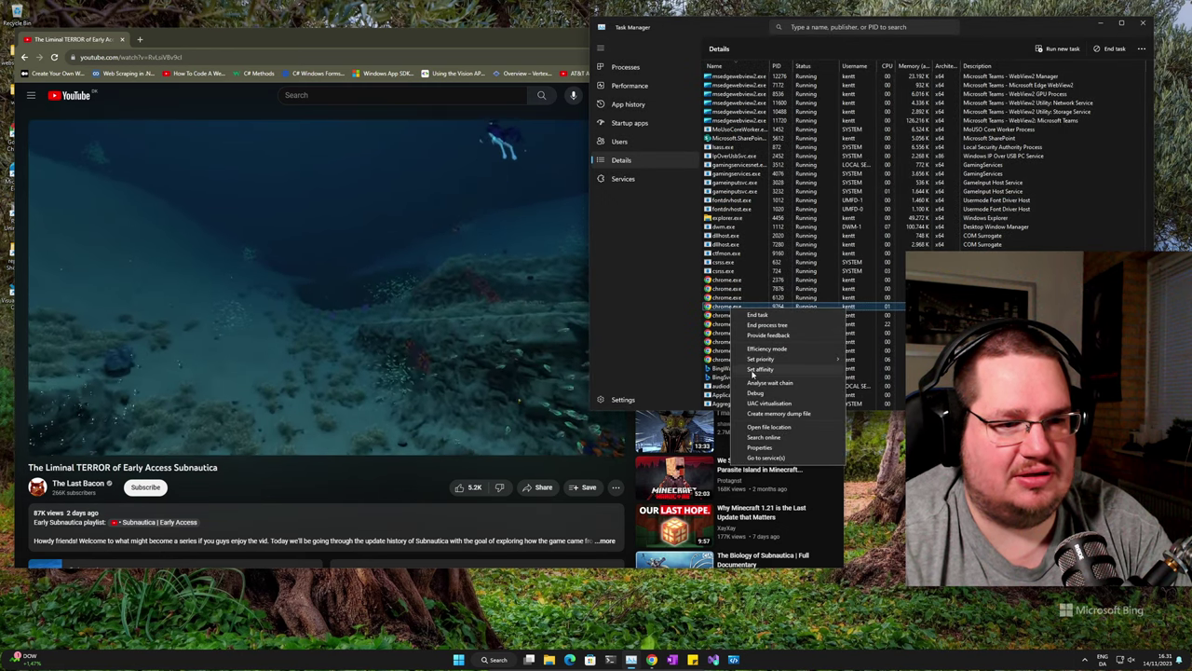
left_click(759, 369)
left_click(825, 288)
Step: Allow the eighth and seventh listed chrome.exe processes to run on all processors
right_click(735, 342)
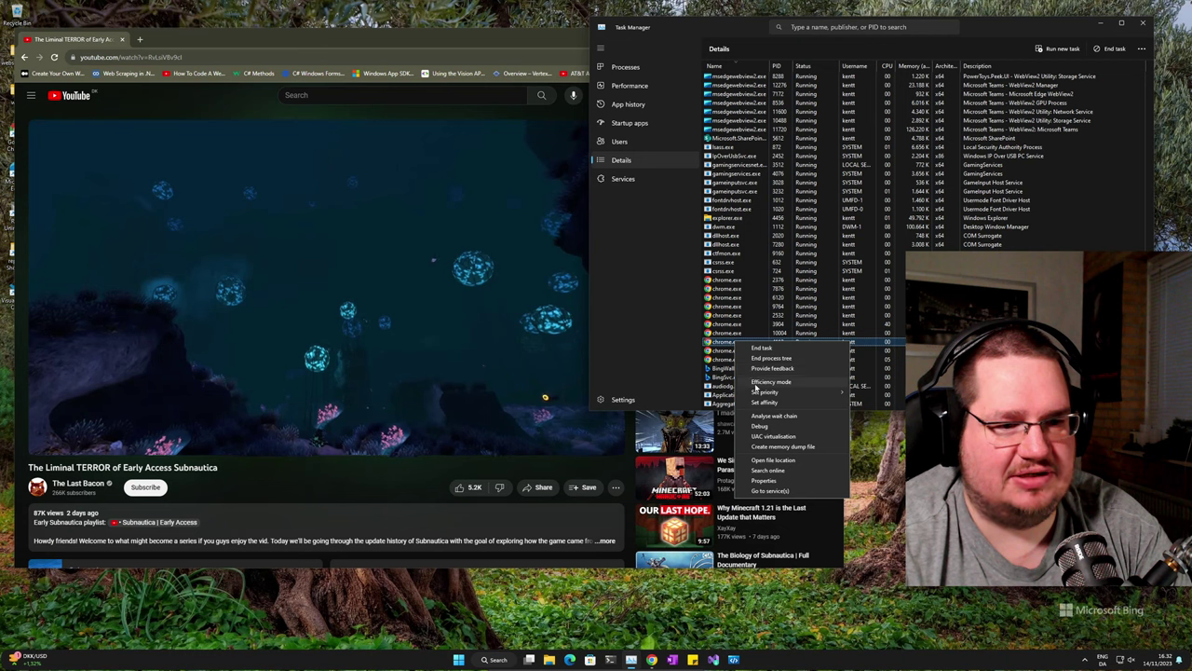
left_click(760, 403)
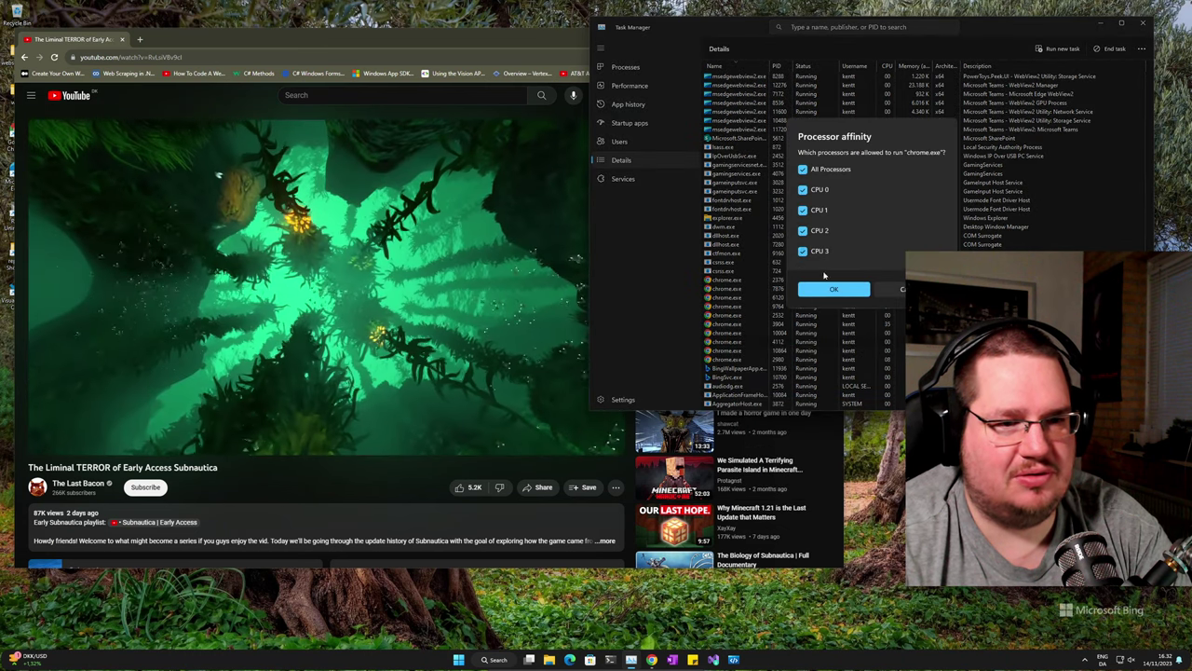
left_click(810, 292)
right_click(735, 333)
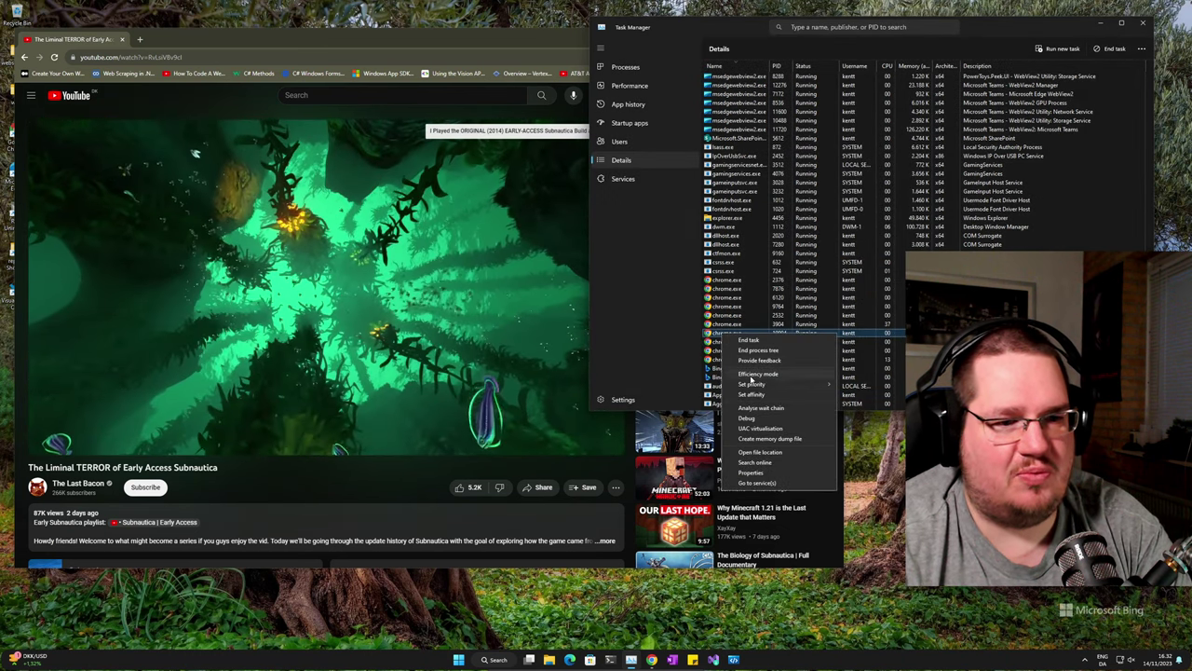
left_click(752, 394)
left_click(803, 169)
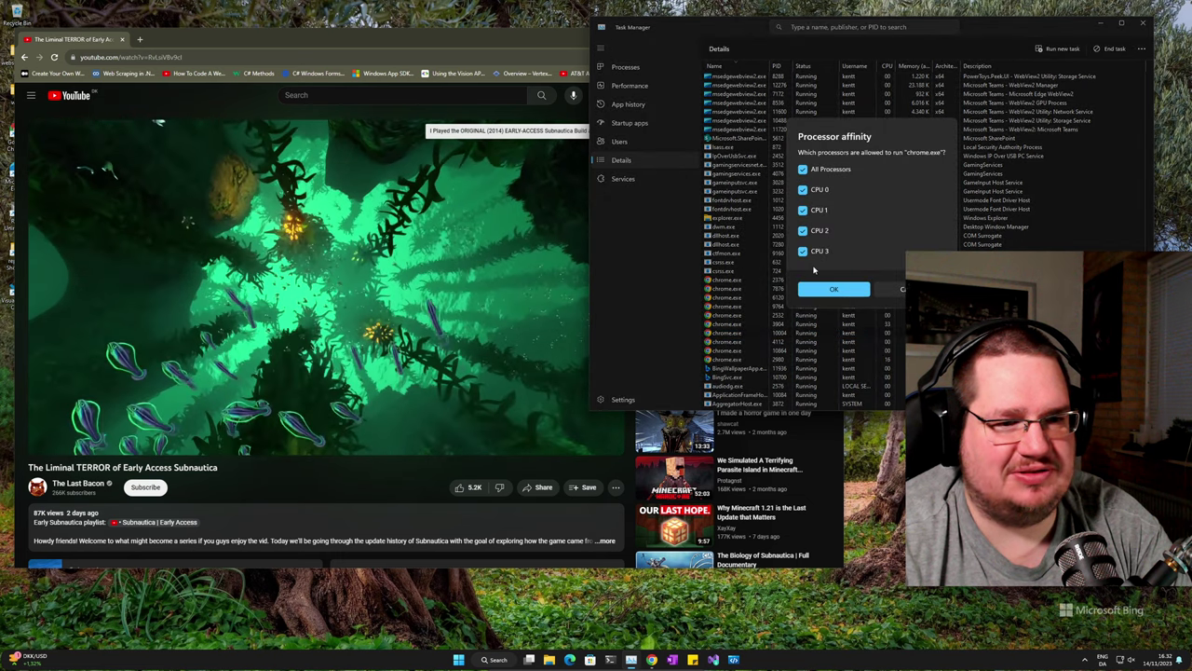
left_click(816, 291)
Step: Restore the processor affinity of the sixth listed chrome.exe process to all processors
right_click(737, 325)
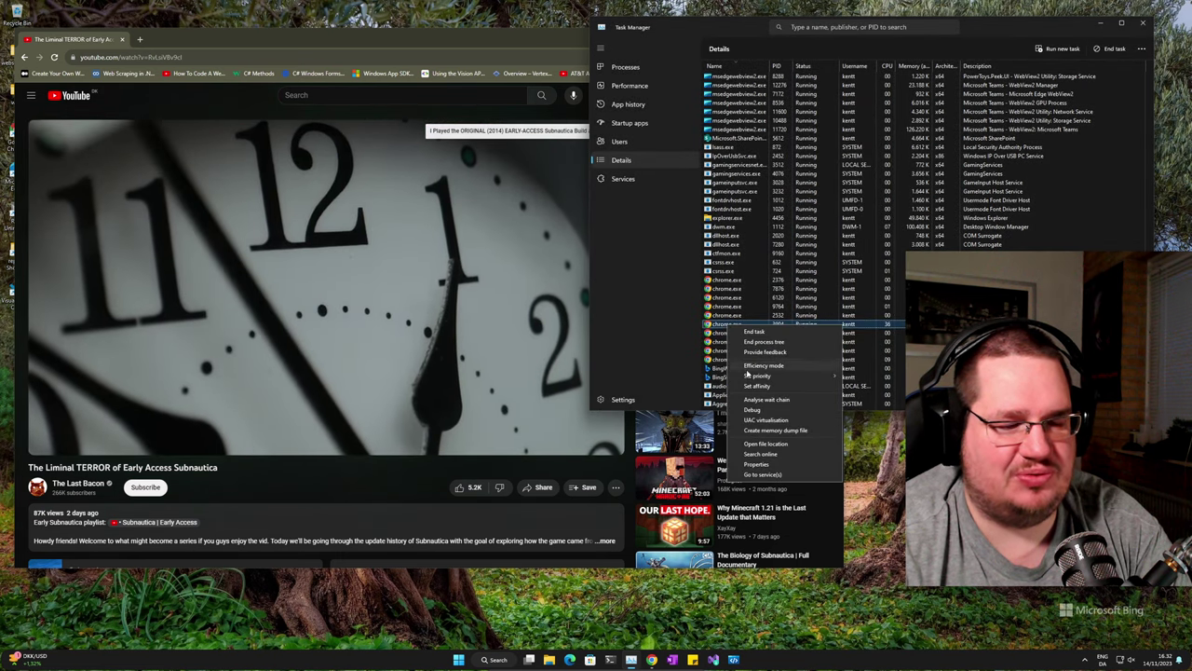
left_click(756, 385)
left_click(804, 183)
left_click(831, 287)
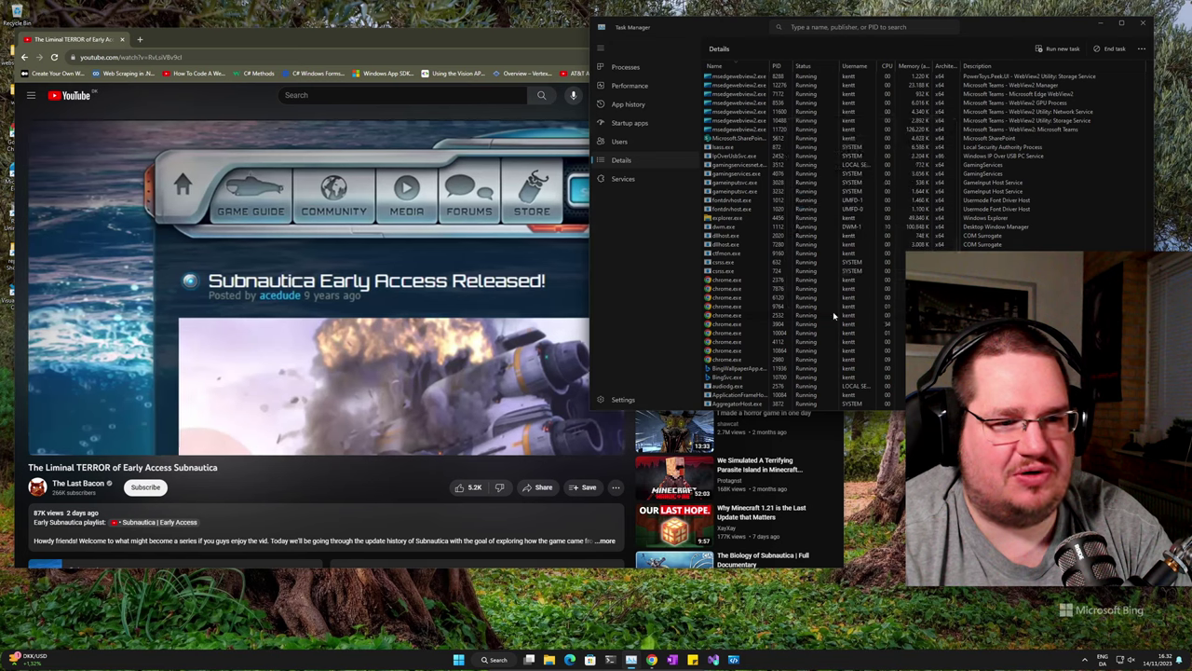
right_click(726, 309)
key("Escape")
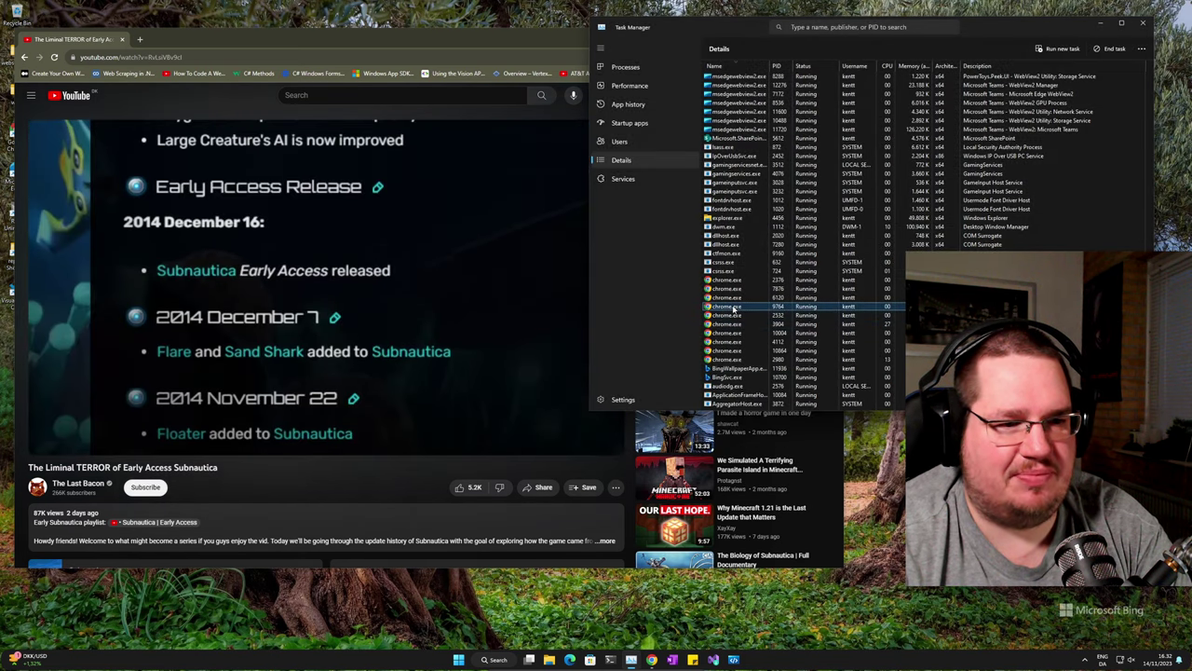
key("Up")
key("Up")
key("Up")
key("Up")
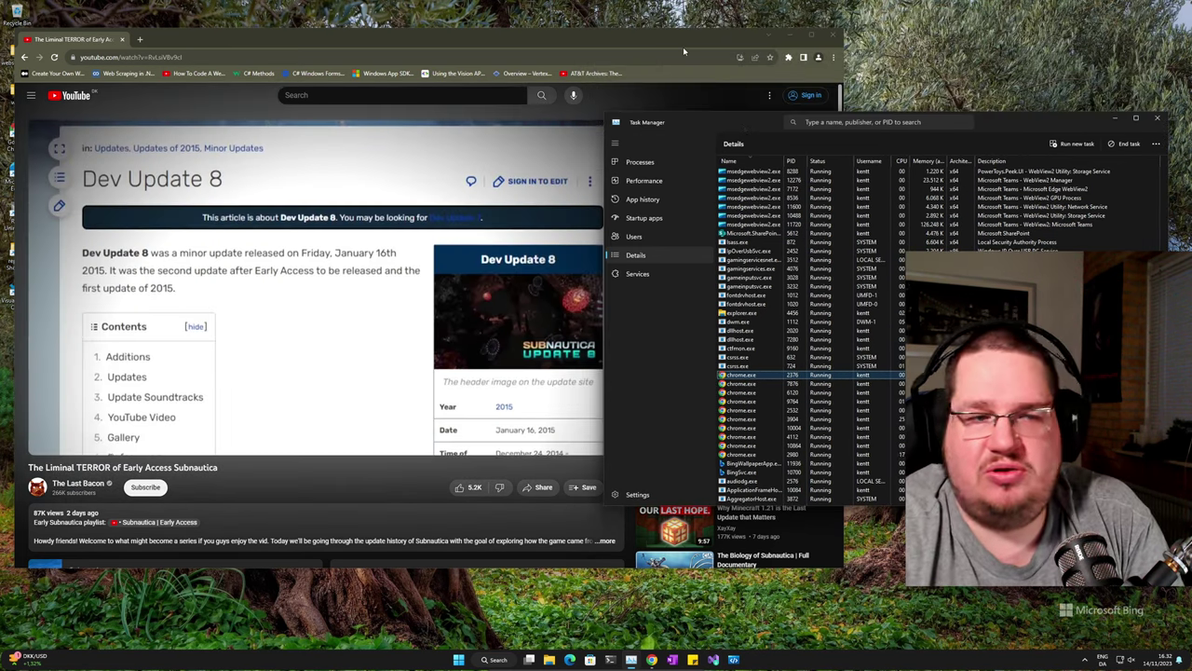
Step: Bring the Chrome window with the YouTube video in front of Task Manager and reposition it
left_click(522, 39)
left_click_drag(522, 39, 576, 30)
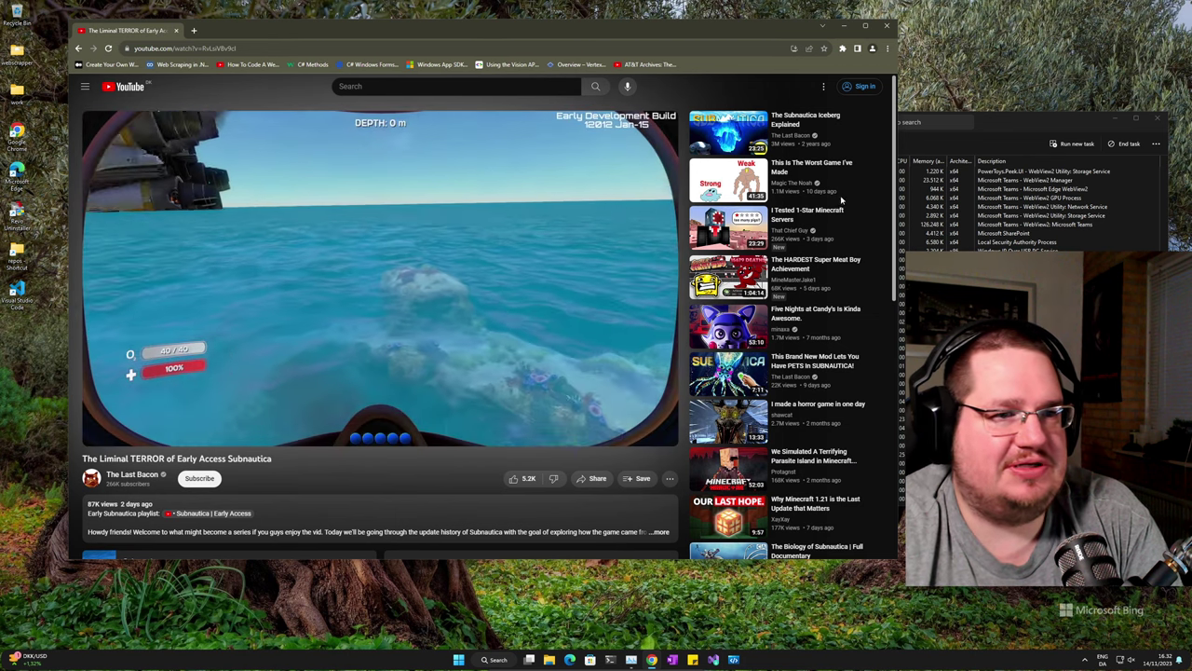
Step: Bring Task Manager in front of the YouTube window and view the CPU utilisation graphs
left_click(989, 128)
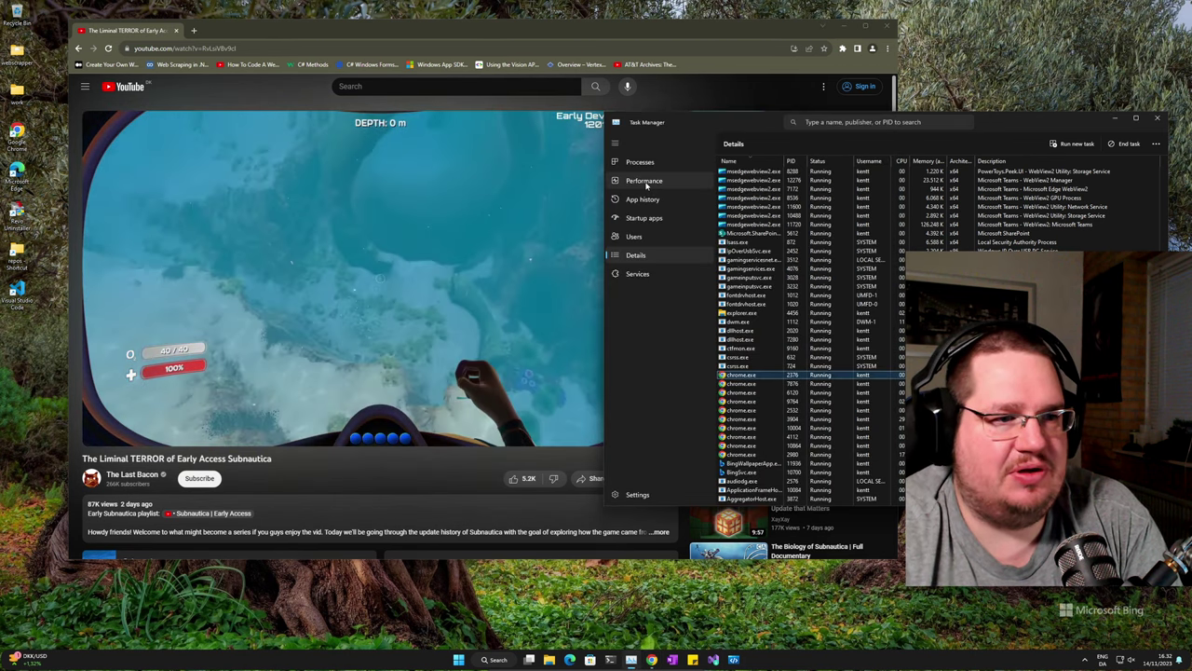
left_click(645, 182)
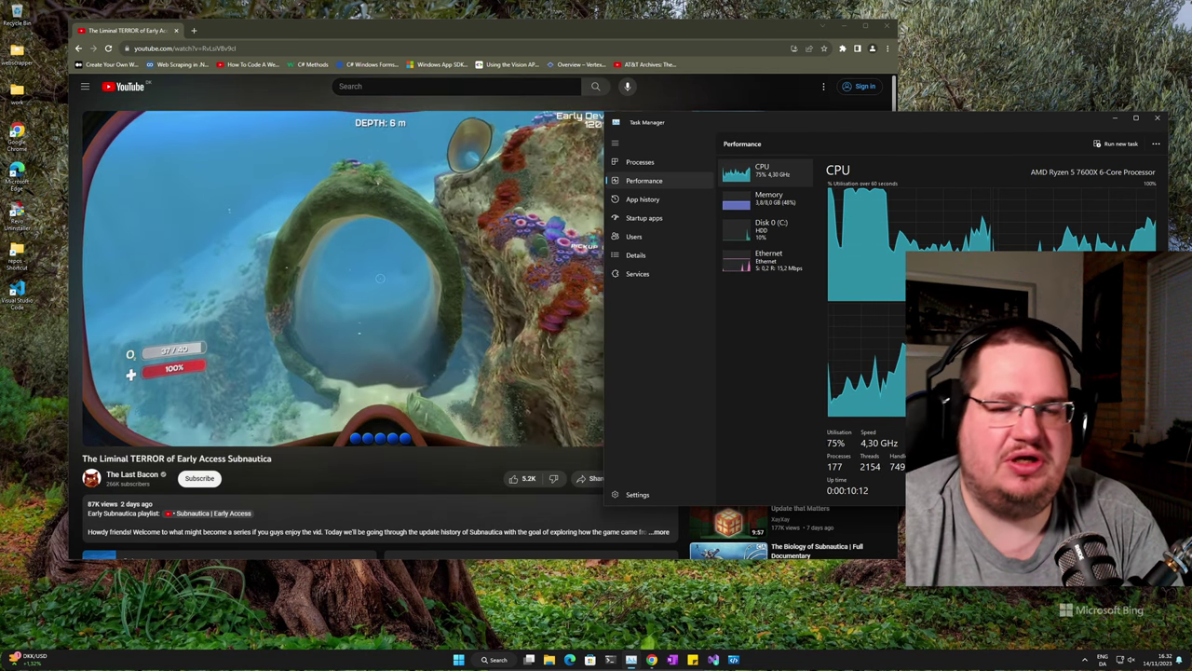
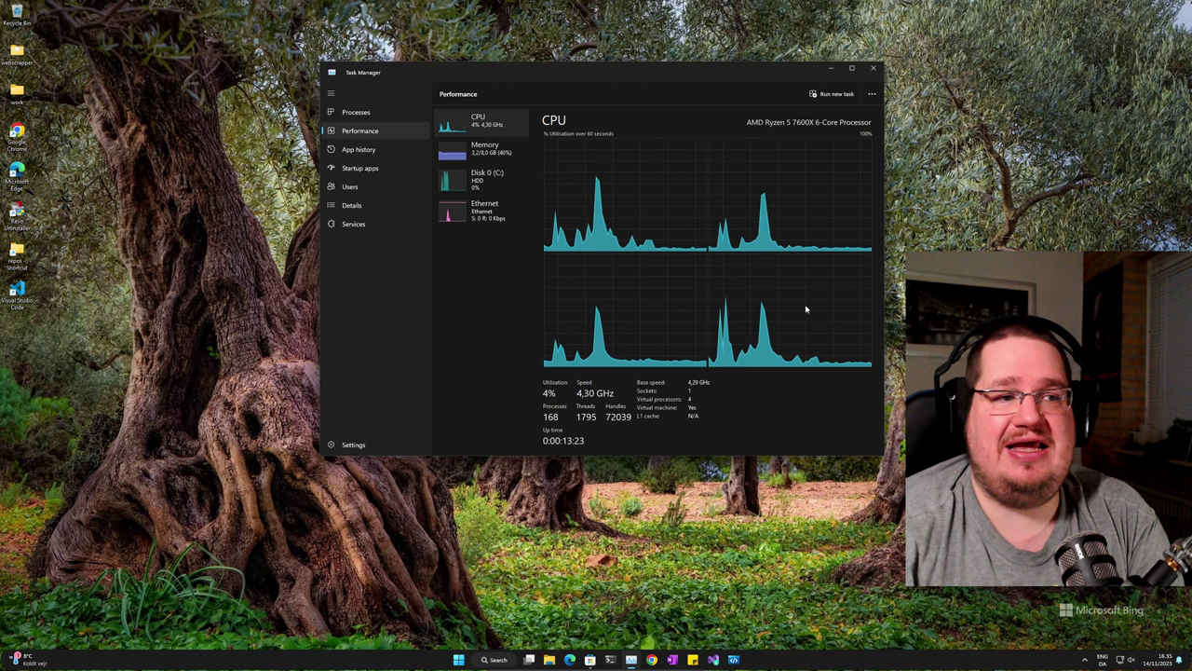
Step: In the processor affinity of explorer.exe, deselect all processors, reselect them all and accept the setting
left_click(352, 205)
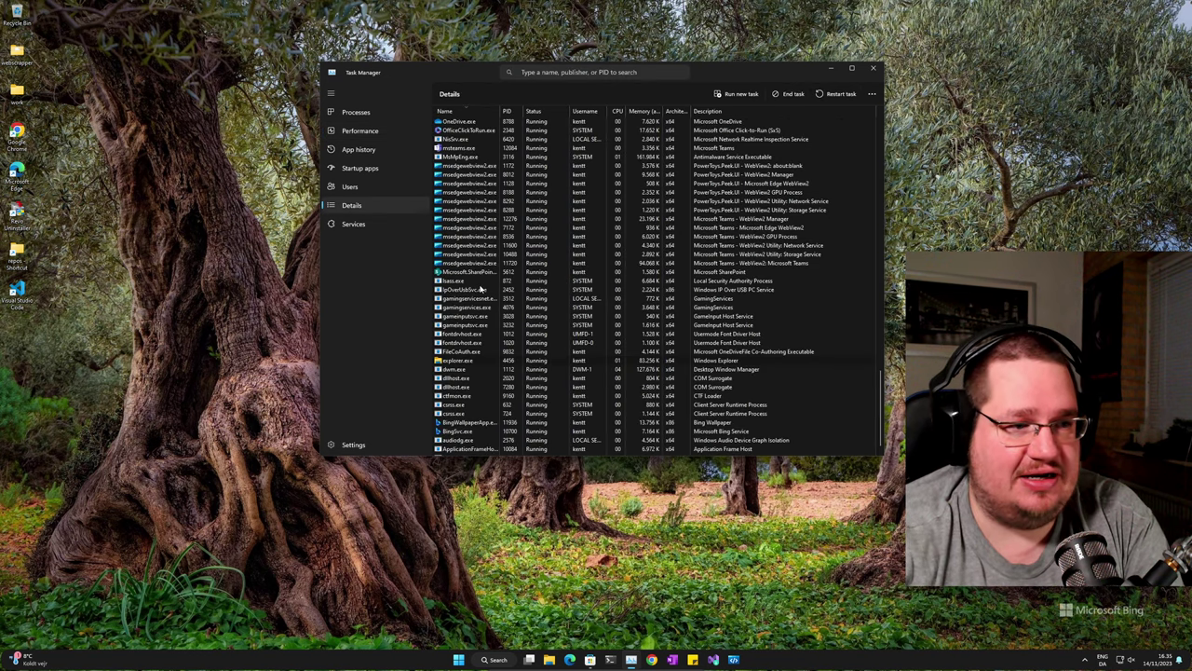
right_click(471, 360)
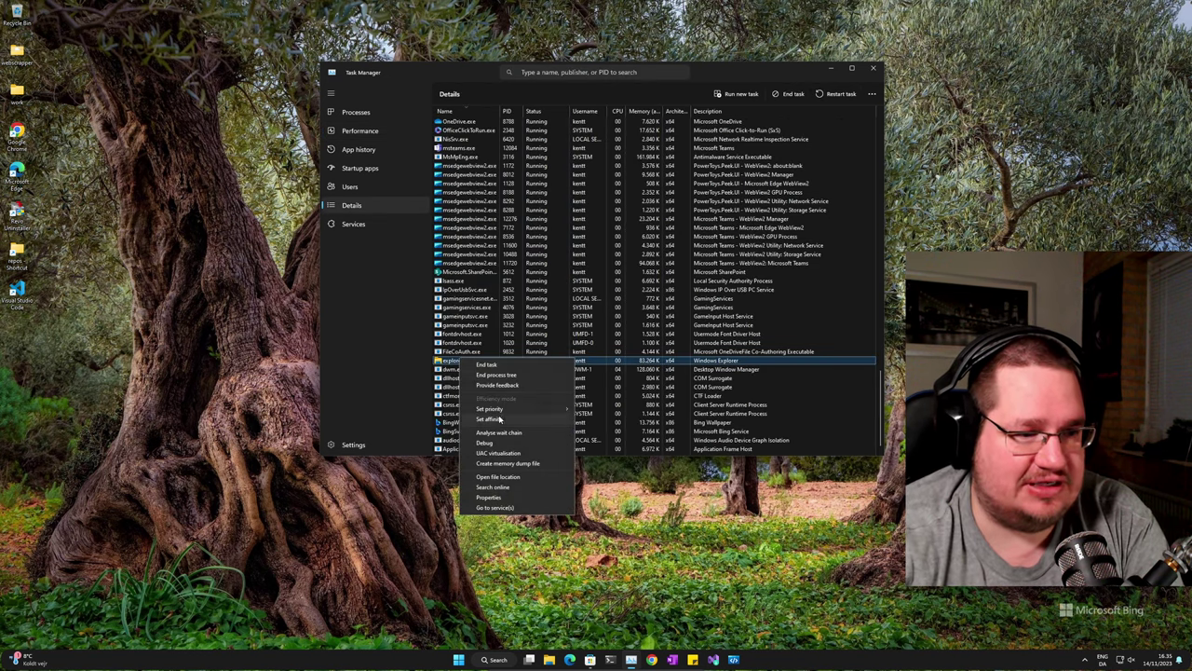
left_click(500, 420)
left_click(546, 216)
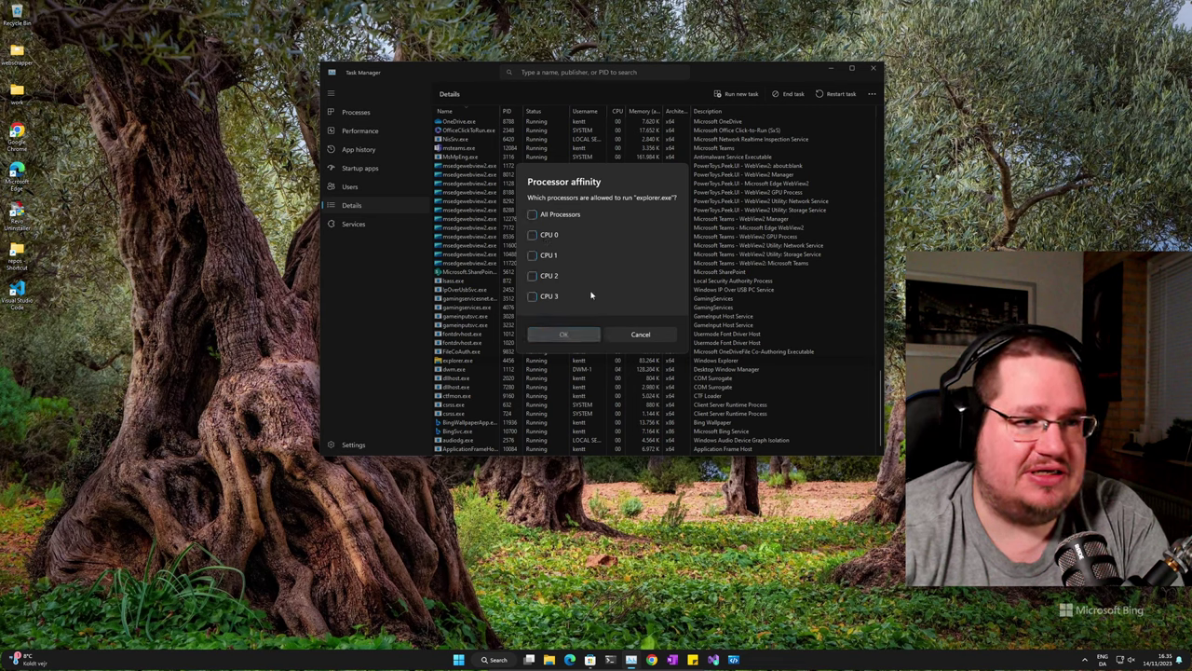
left_click(549, 214)
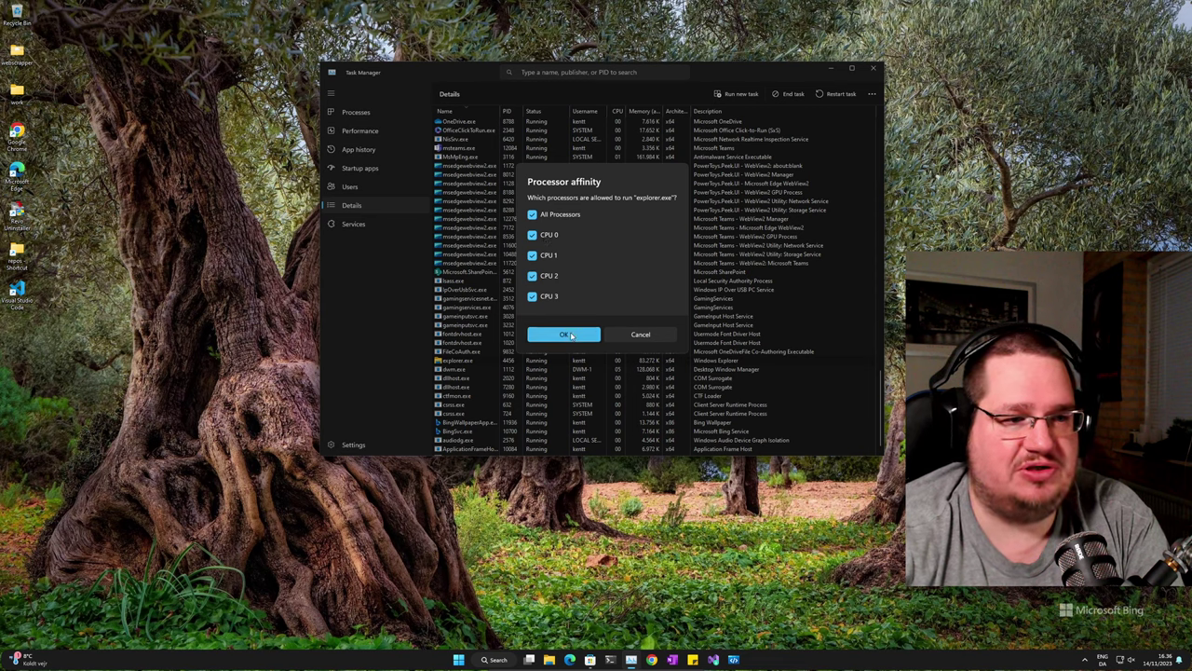
left_click(571, 336)
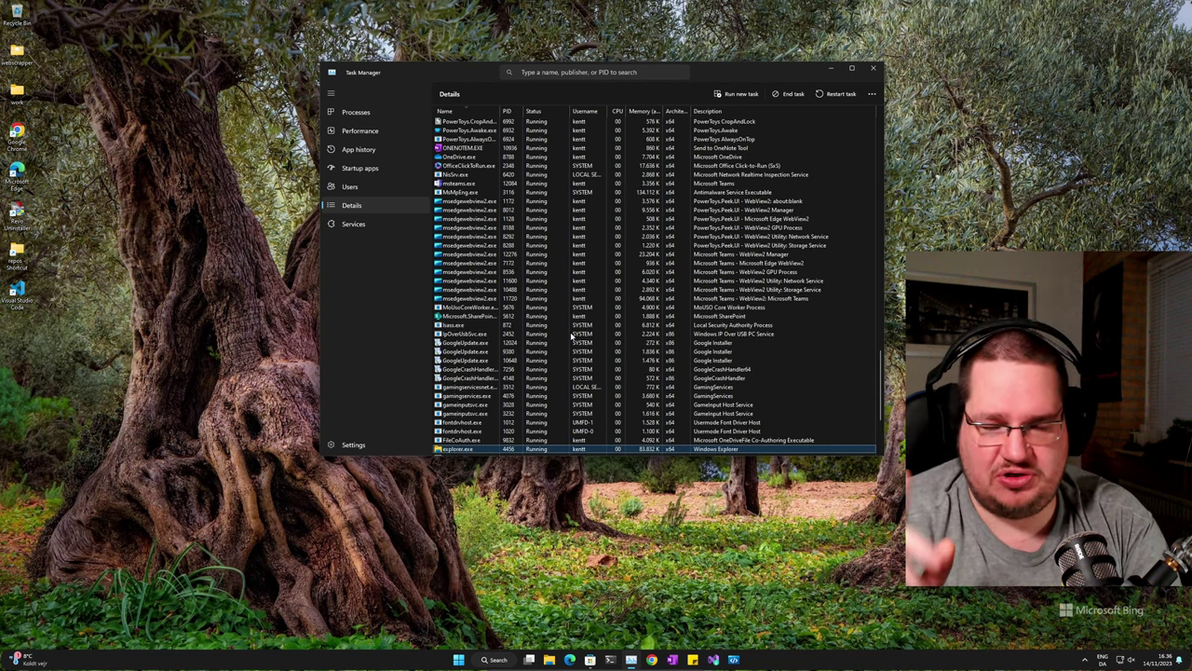
Step: Look over the running processes and their resource usage, and return to the CPU performance graphs
scroll(572, 337, "down", 1)
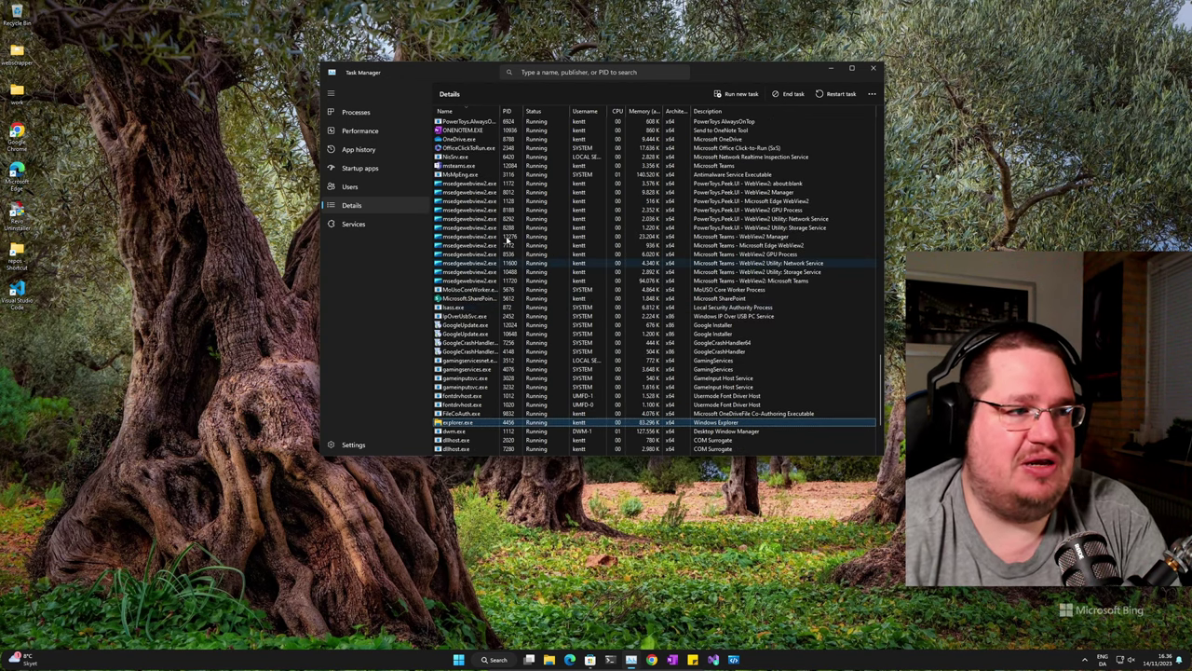
left_click(372, 116)
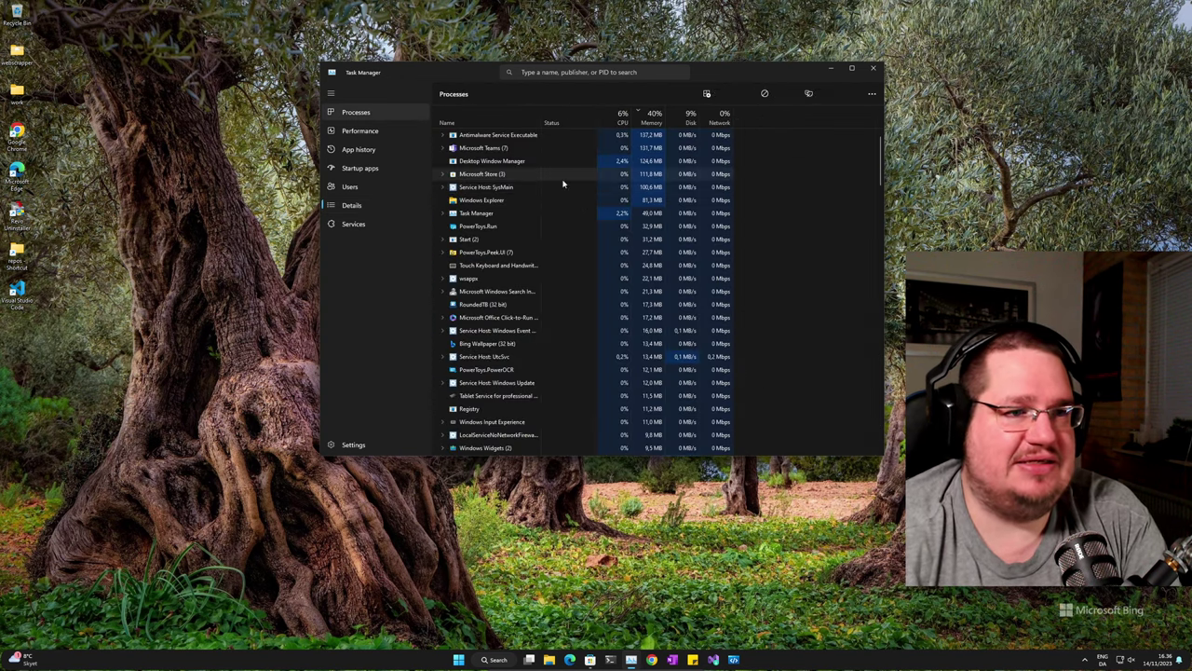
left_click(394, 130)
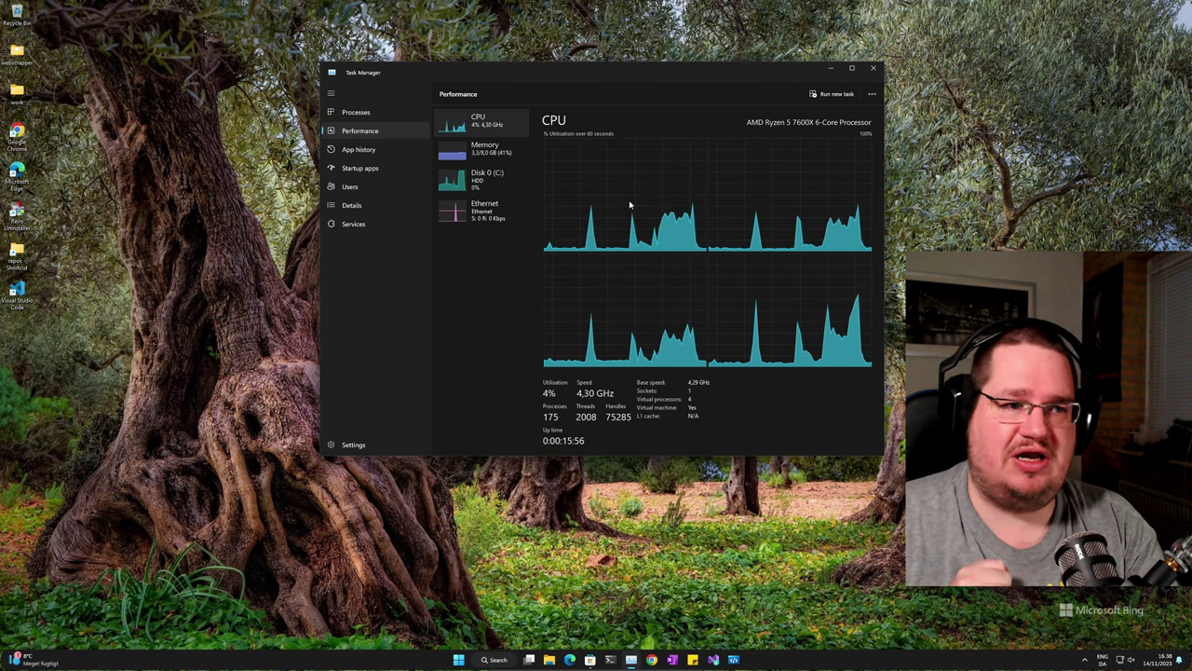
Step: Inspect the processor affinity of GoogleUpdate.exe in the detailed process list and close it without changes
left_click(368, 205)
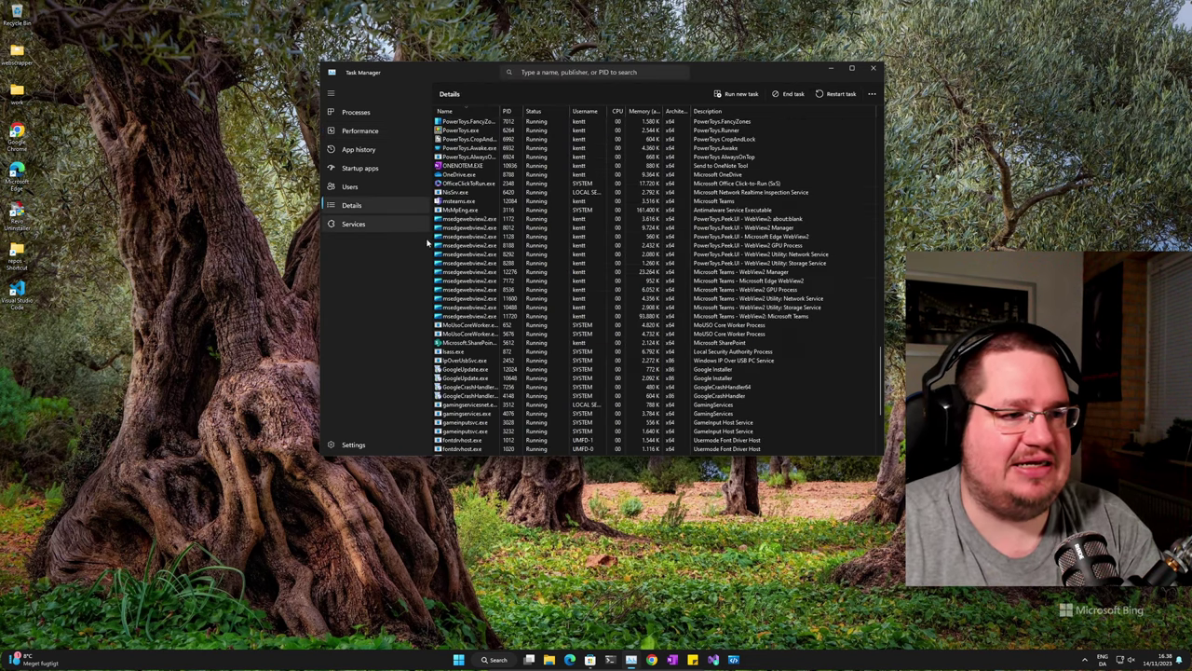
right_click(458, 325)
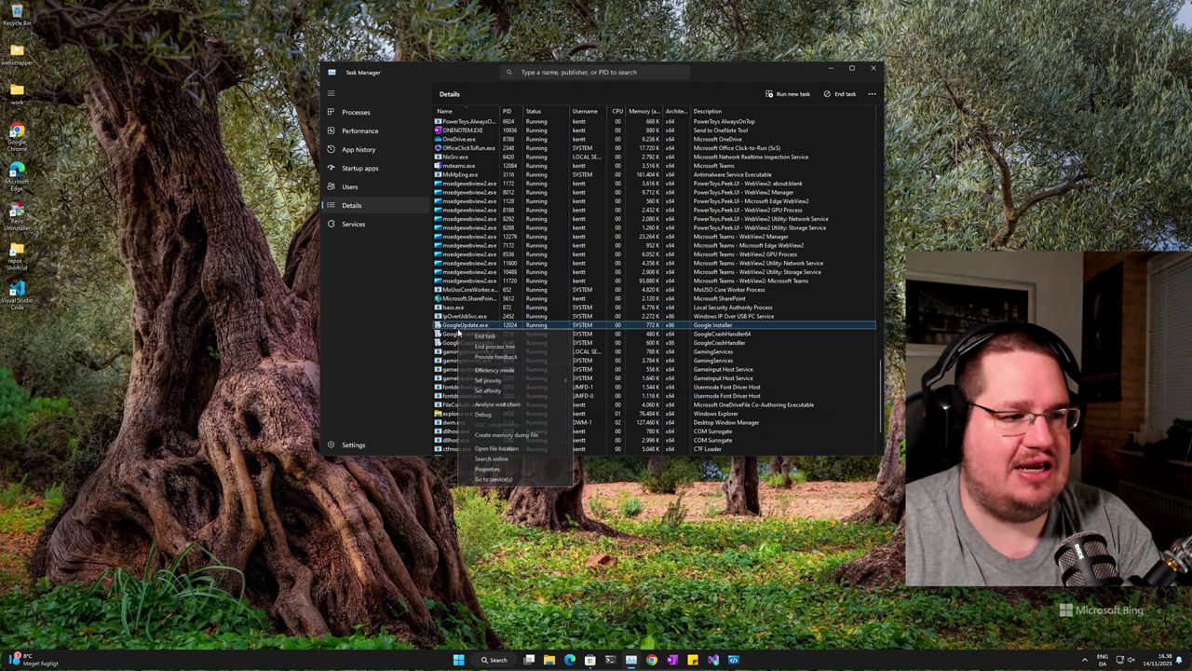
left_click(501, 387)
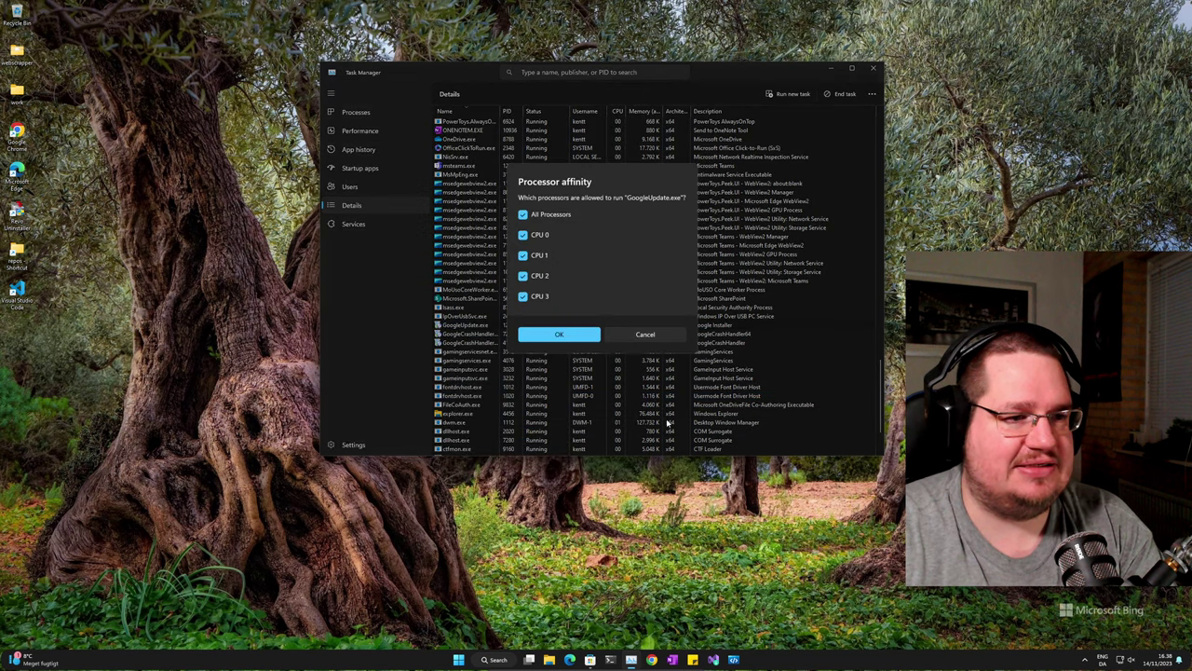
left_click(648, 335)
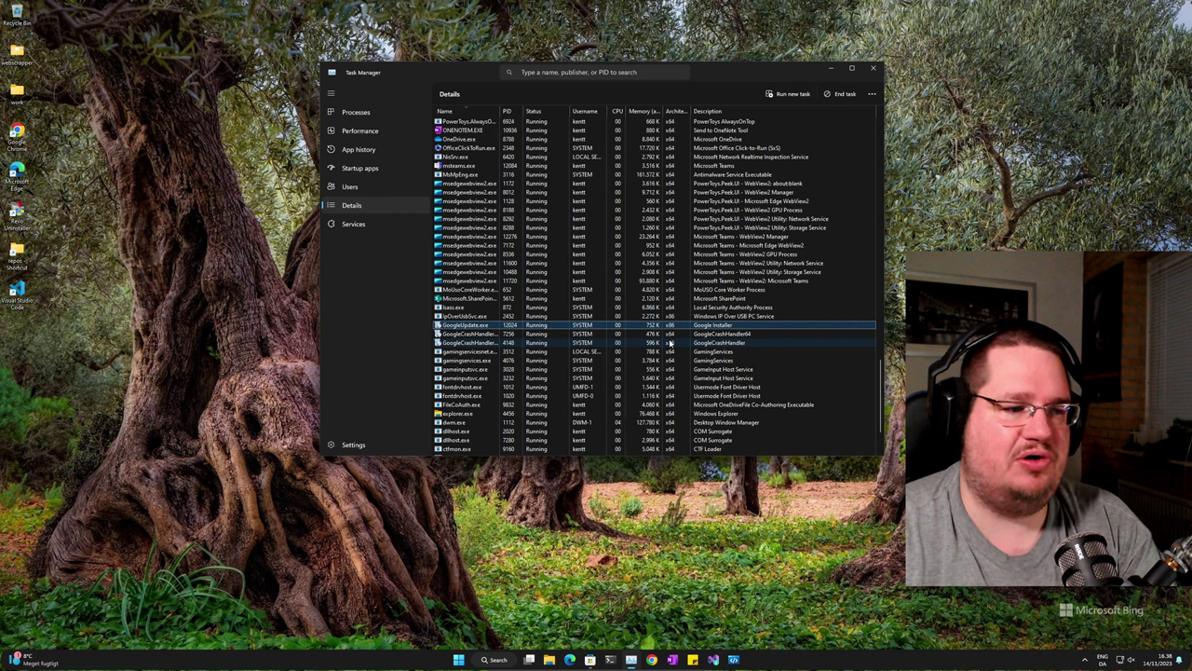
Step: Open the RoundedTB settings window from its background app entry in the system tray
scroll(669, 344, "down", 2)
left_click(1084, 658)
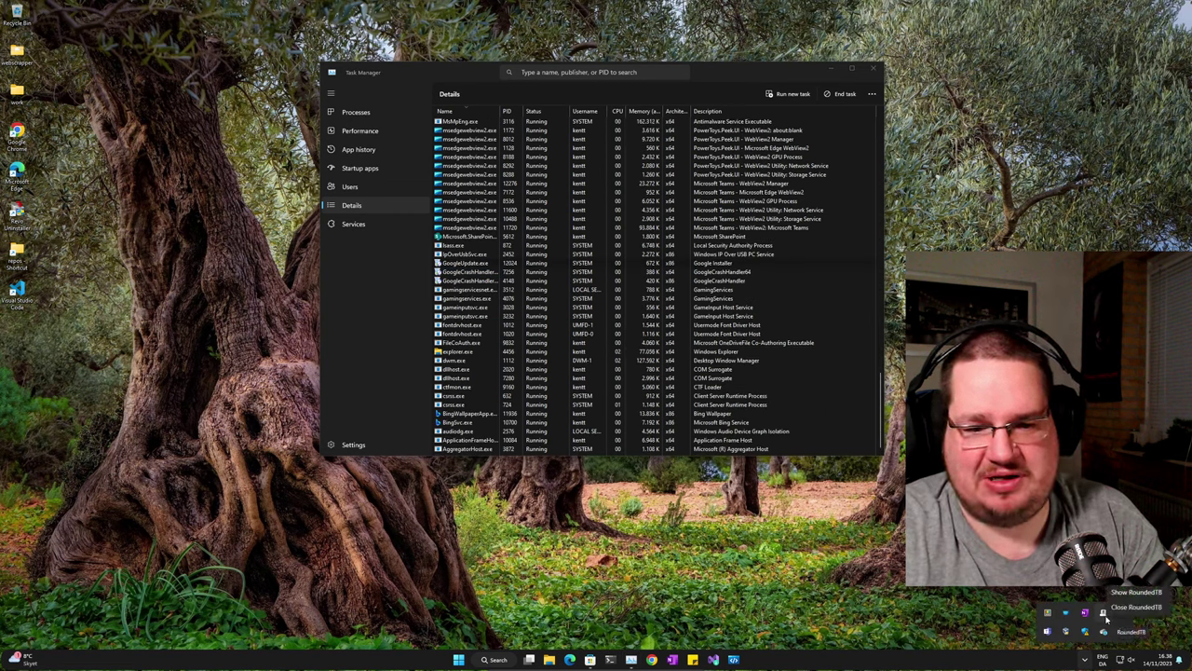
left_click(1104, 615)
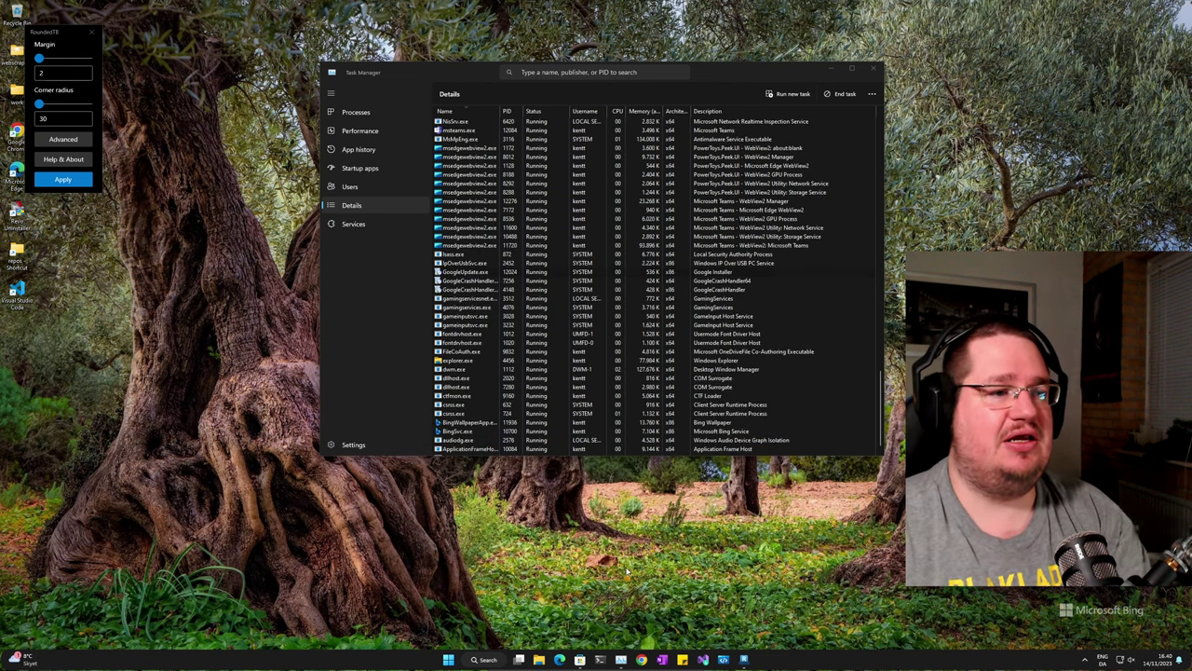
Step: Inspect the processor affinity of dwm.exe and close it without changes
right_click(449, 371)
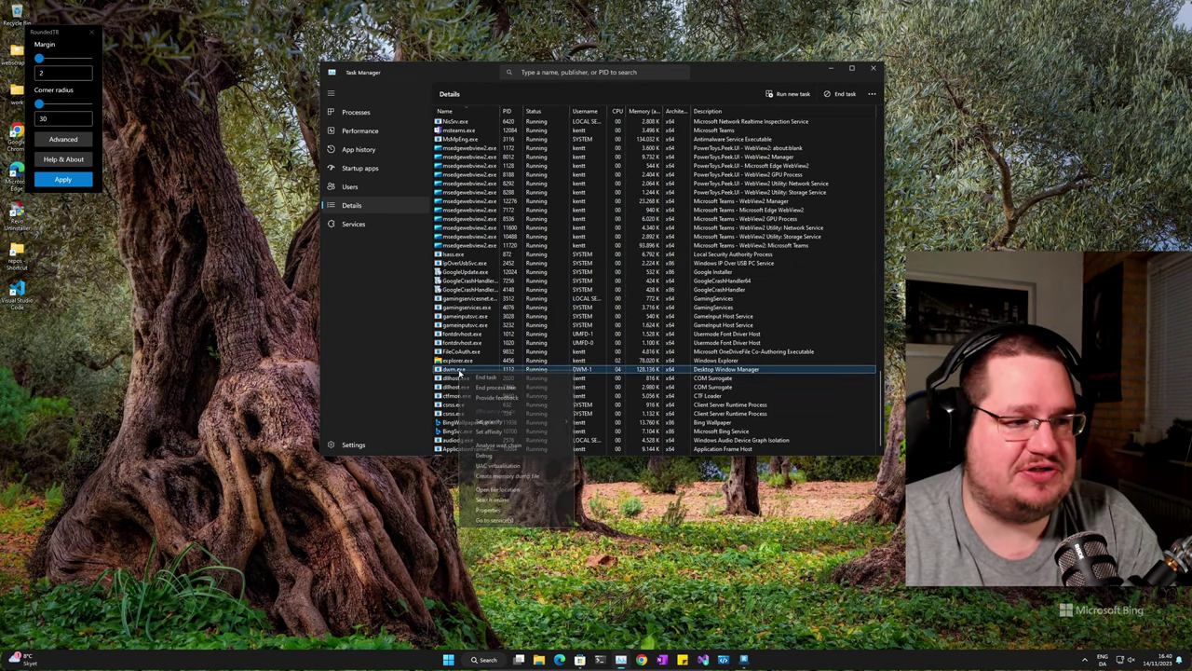
left_click(497, 433)
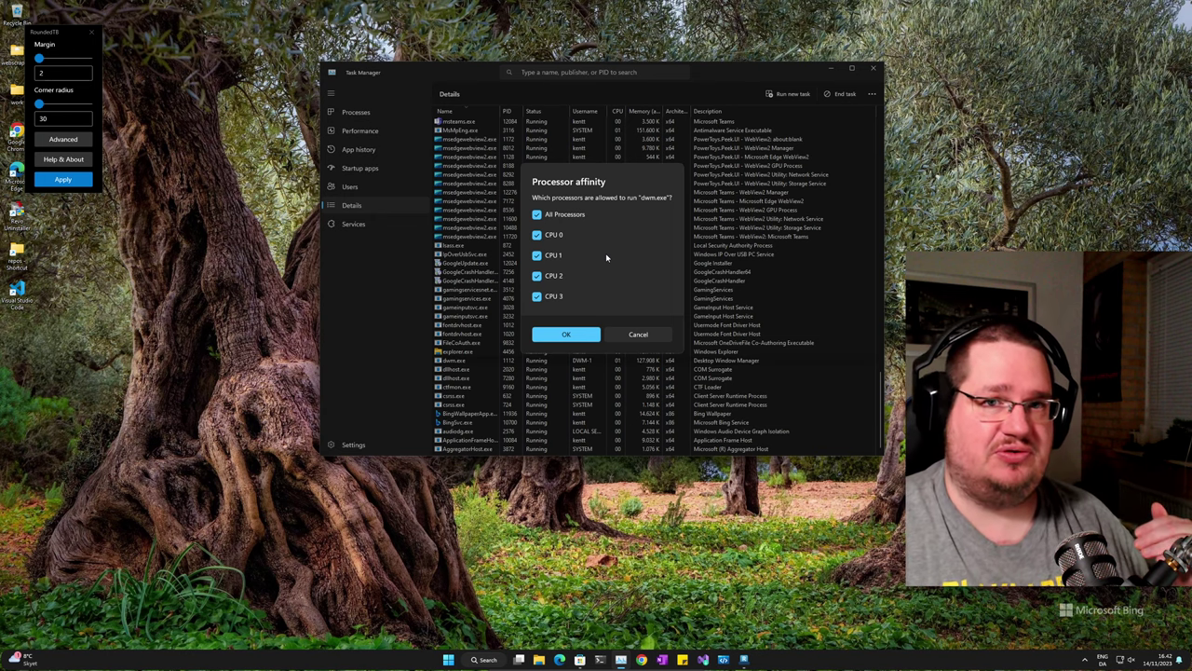
left_click(638, 334)
Step: Limit the processor affinity of BingWallpaperApp.exe to CPU 0 and CPU 1
scroll(626, 354, "up", 5)
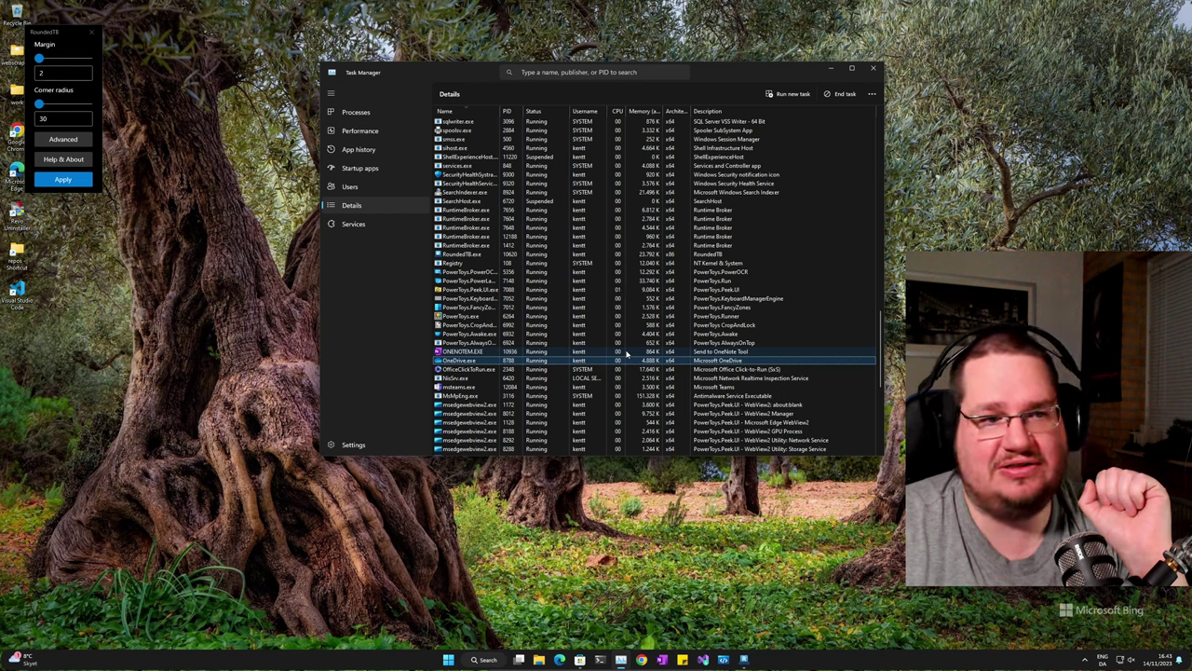
scroll(626, 354, "down", 8)
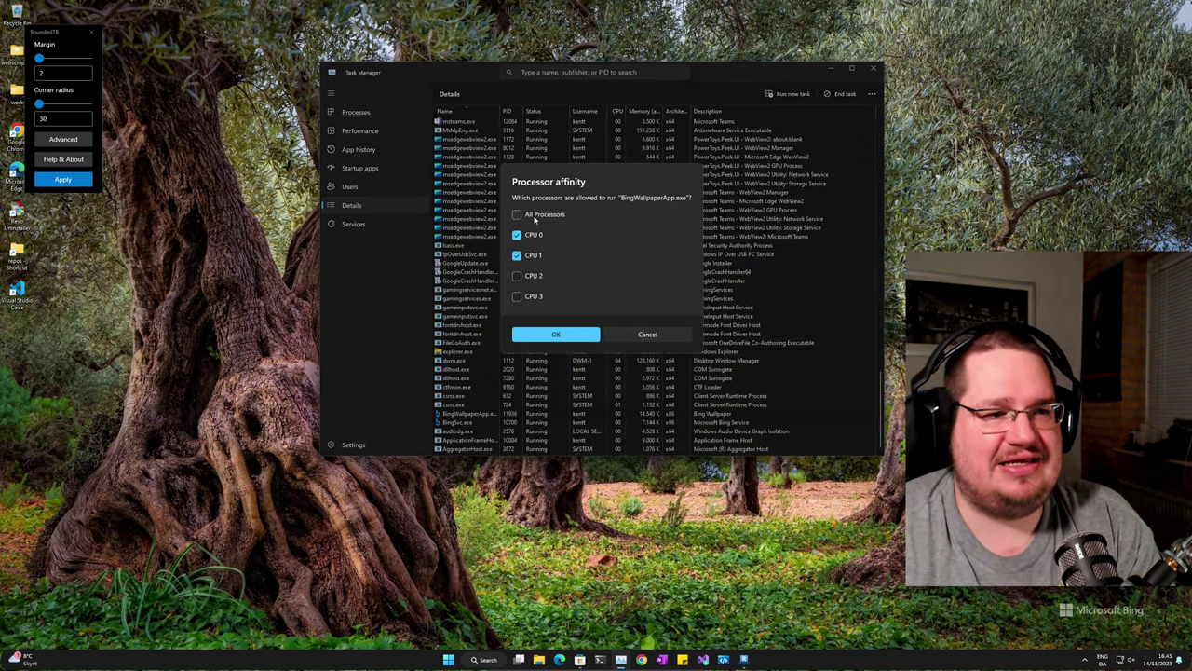
left_click(581, 334)
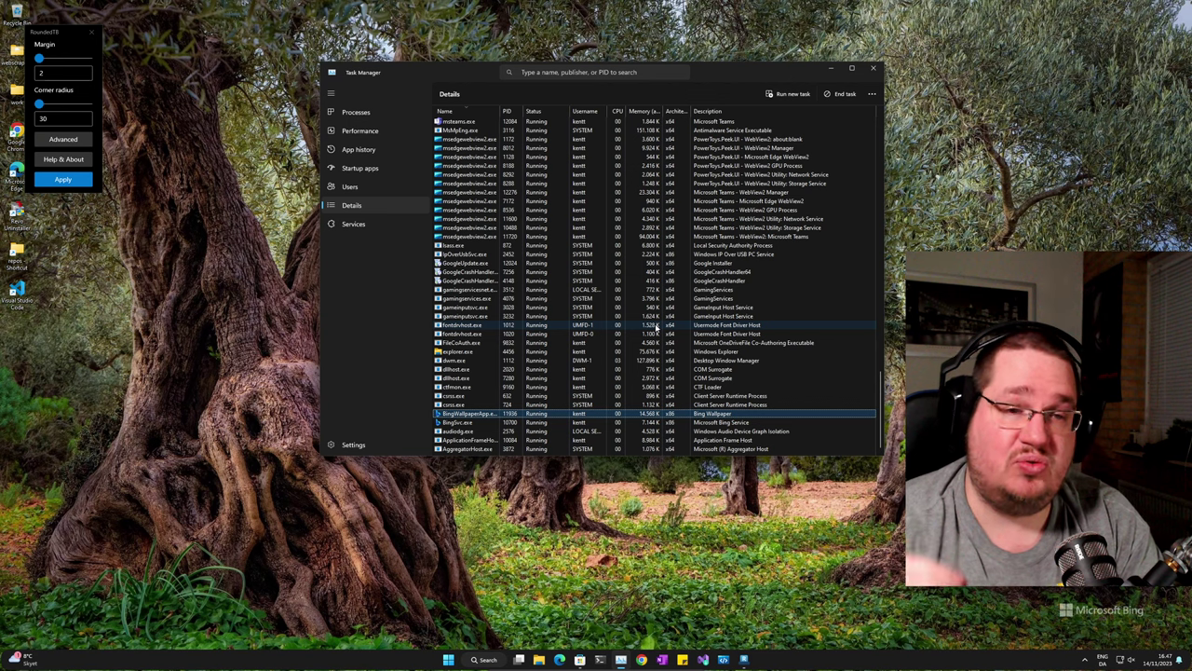
scroll(656, 326, "up", 1)
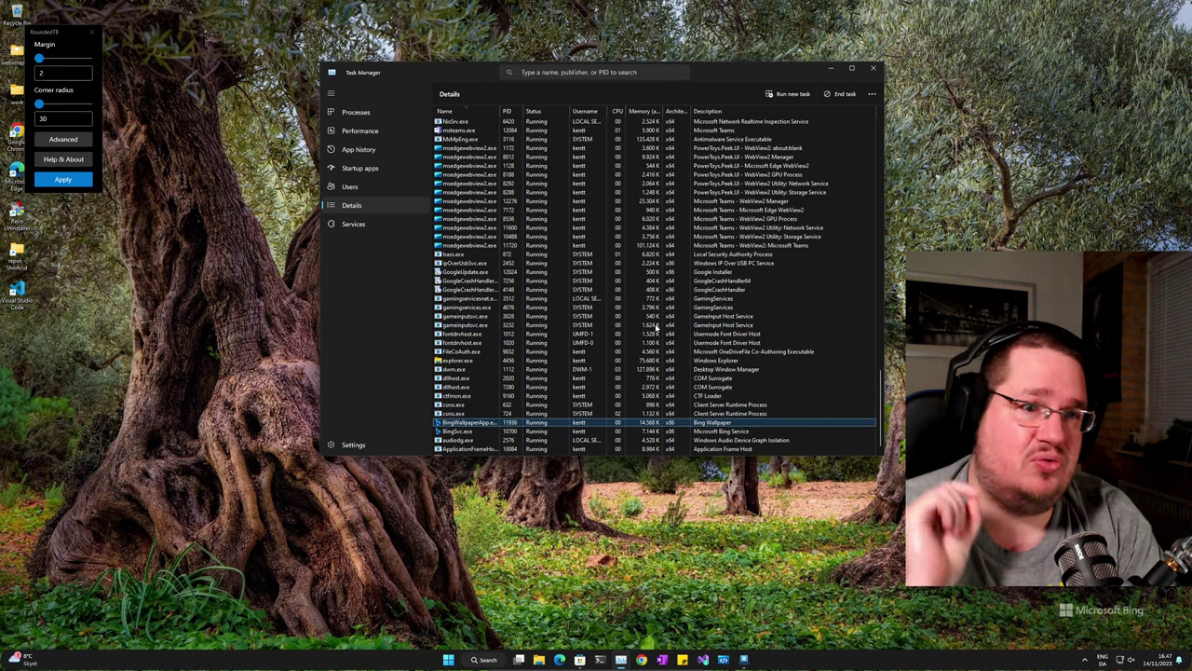